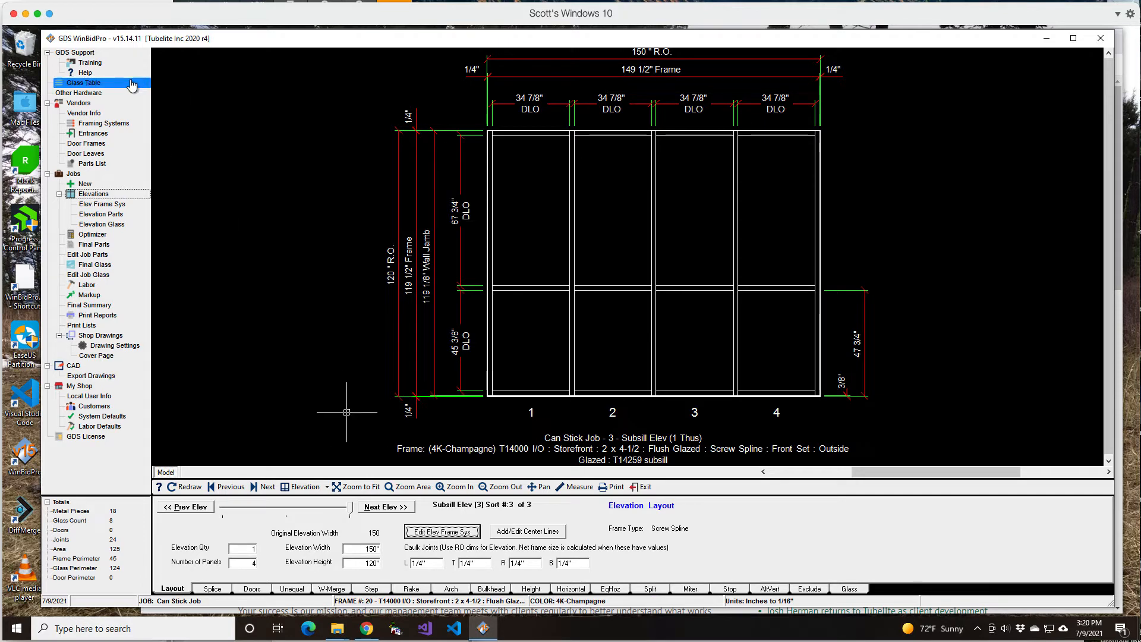
# Filter the framing systems list to ID 20 and open the T14000 I/O storefront system for editing
pyautogui.click(99, 125)
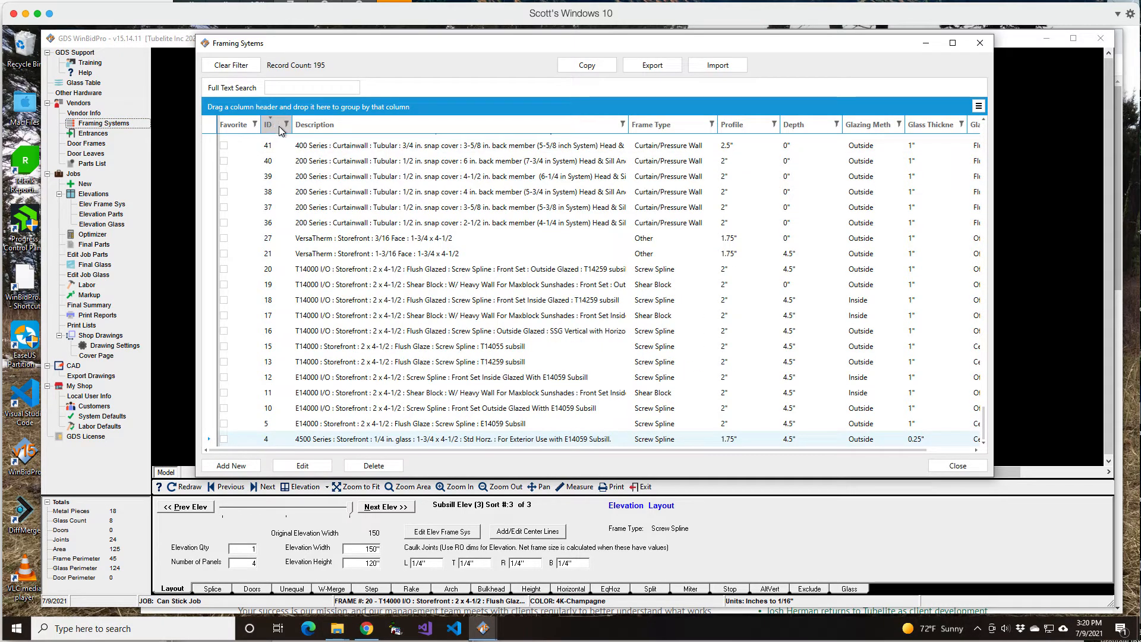
pyautogui.click(287, 125)
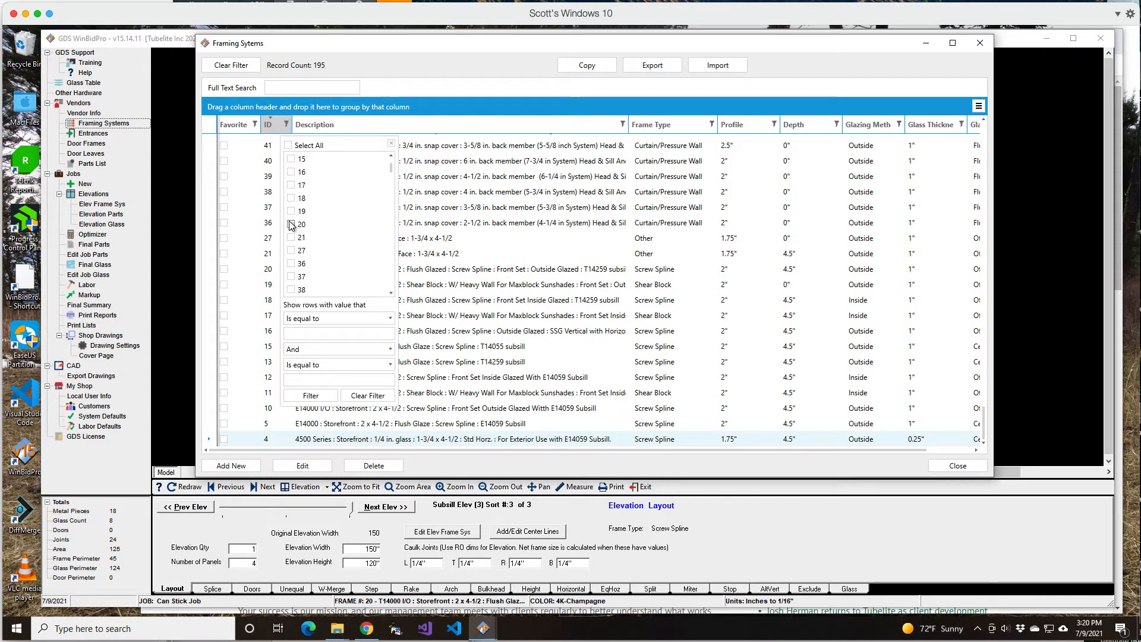
pyautogui.click(291, 225)
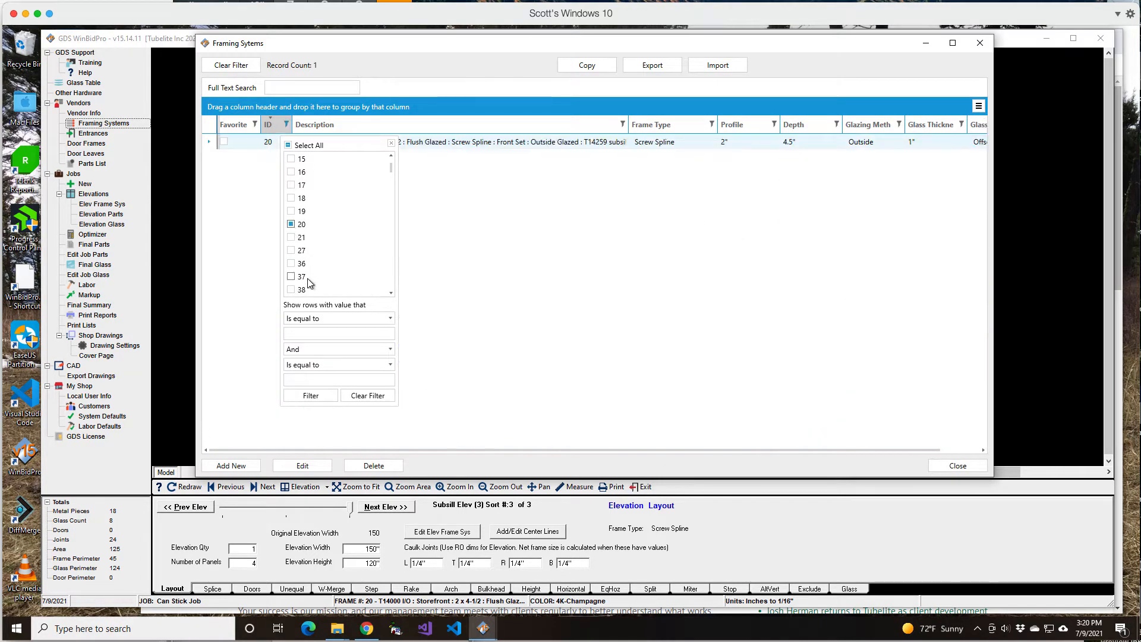
pyautogui.click(507, 143)
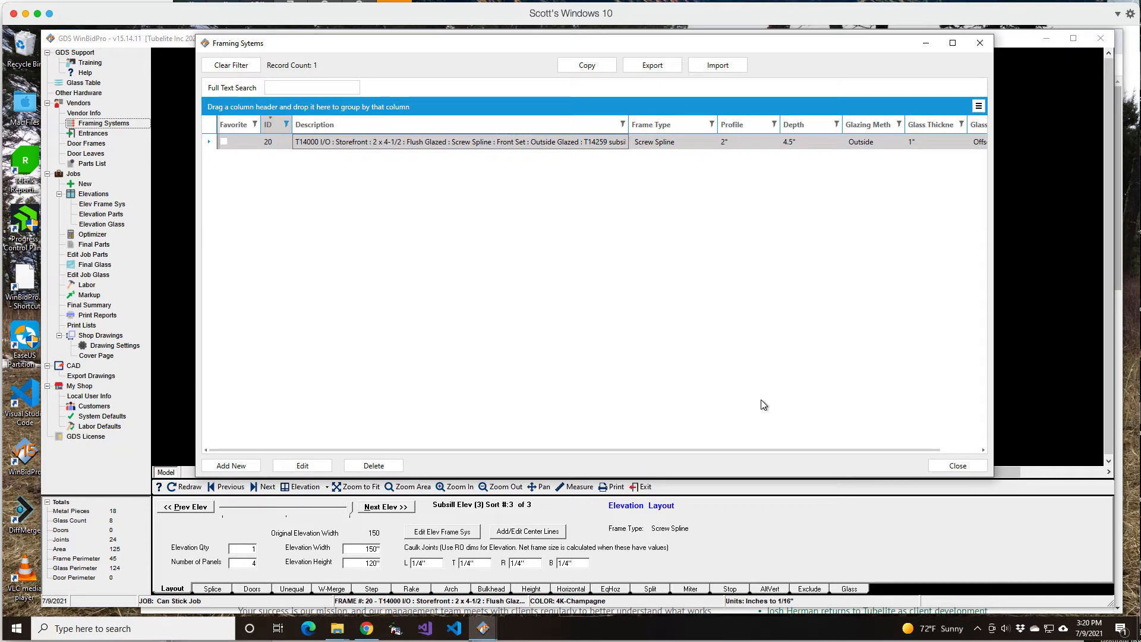
pyautogui.click(305, 466)
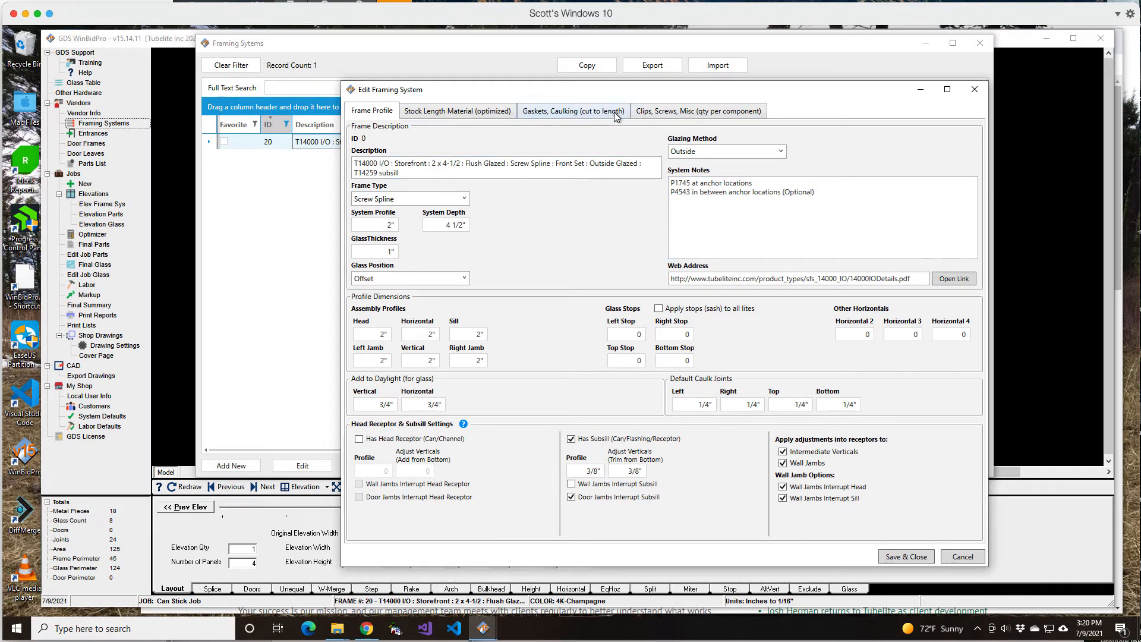
# Check the stock length part numbers, then set the frame profile's Horizontal 2 dimension to 4 1/2"
pyautogui.click(443, 113)
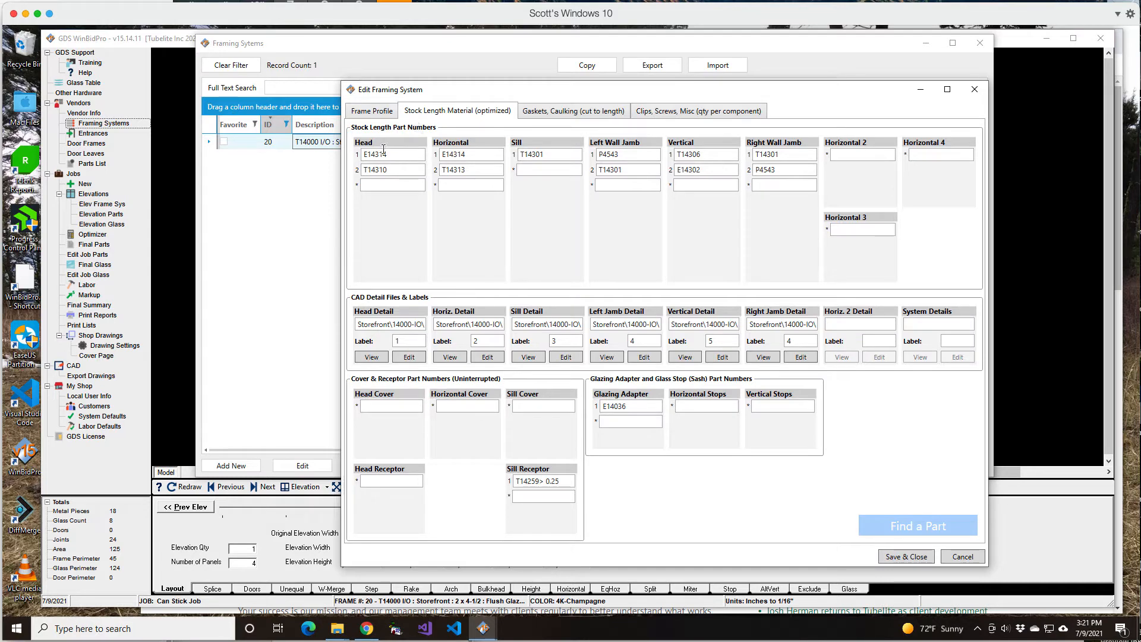
pyautogui.click(372, 113)
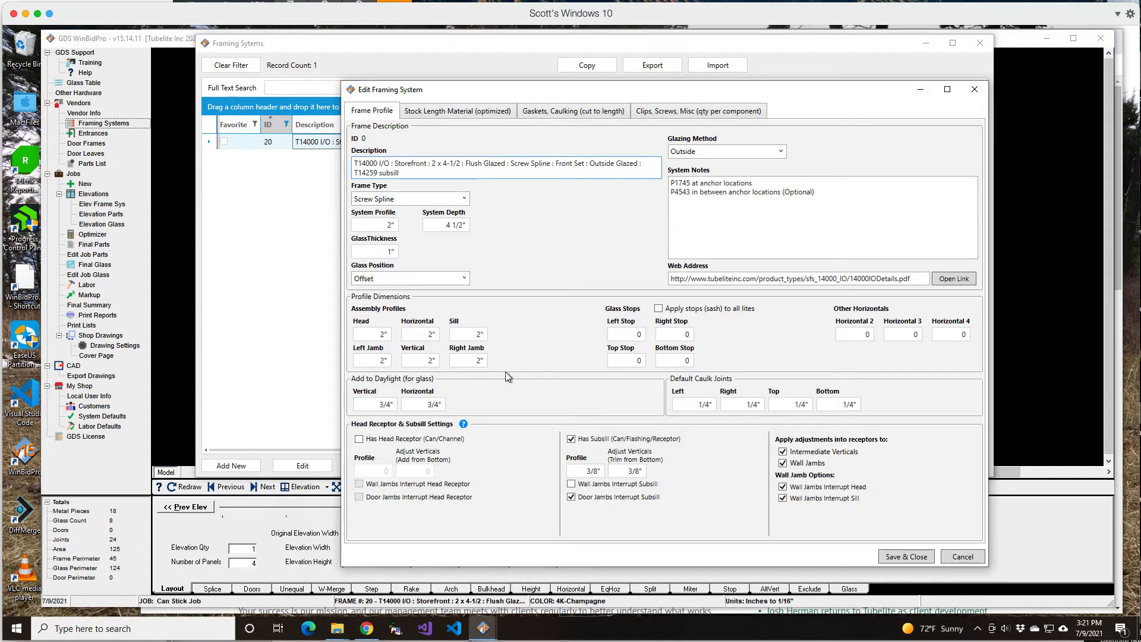
pyautogui.click(864, 335)
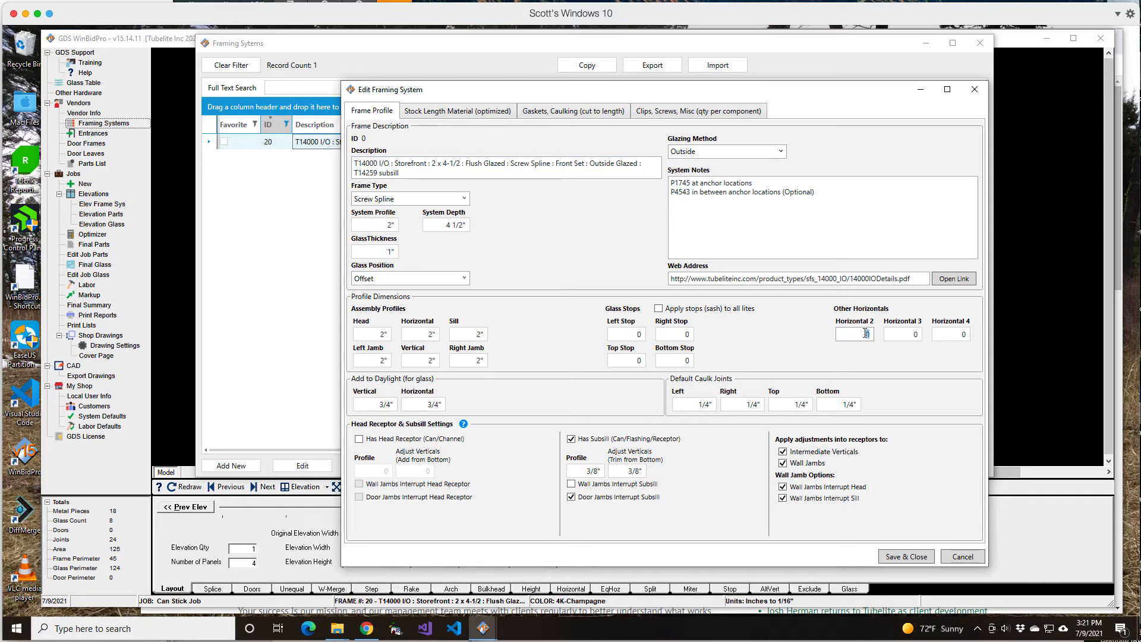
pyautogui.write('4 1/2')
pyautogui.press('Tab')
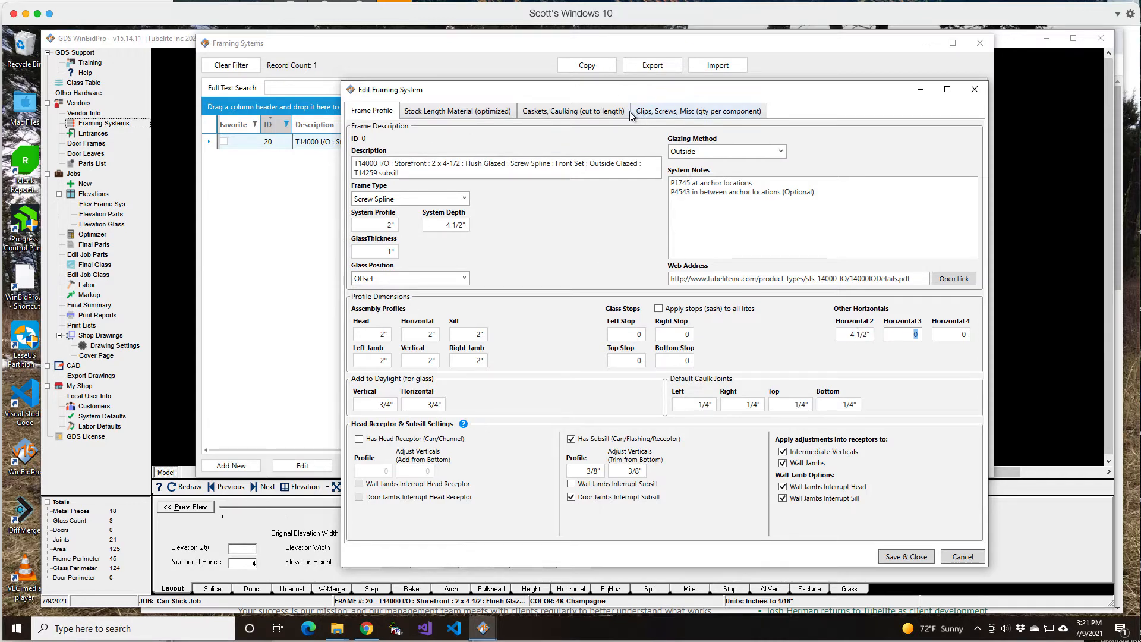
# Switch to Chrome and open the 14000 Series storefront page on the Tubelite site, expanding its Product Data section
pyautogui.click(467, 114)
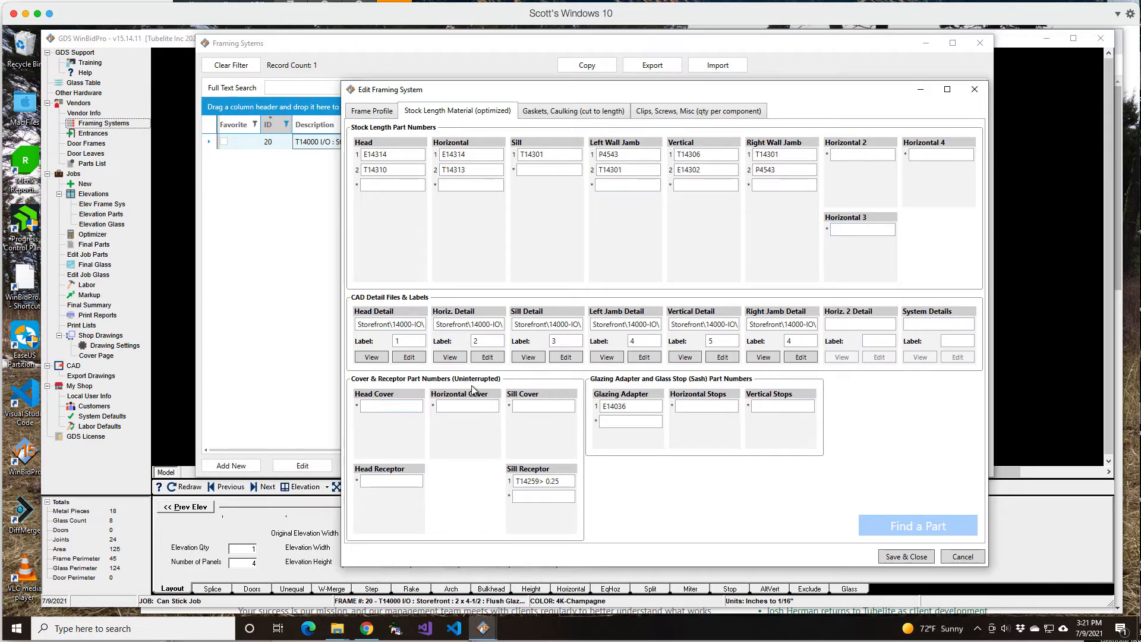
pyautogui.click(365, 630)
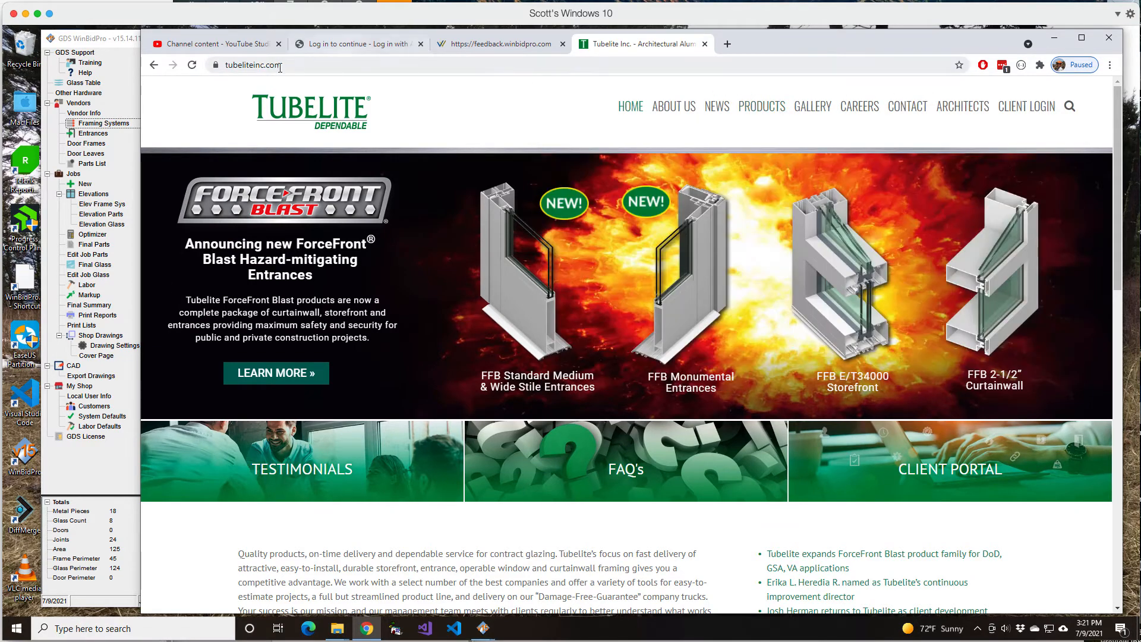
pyautogui.moveTo(759, 107)
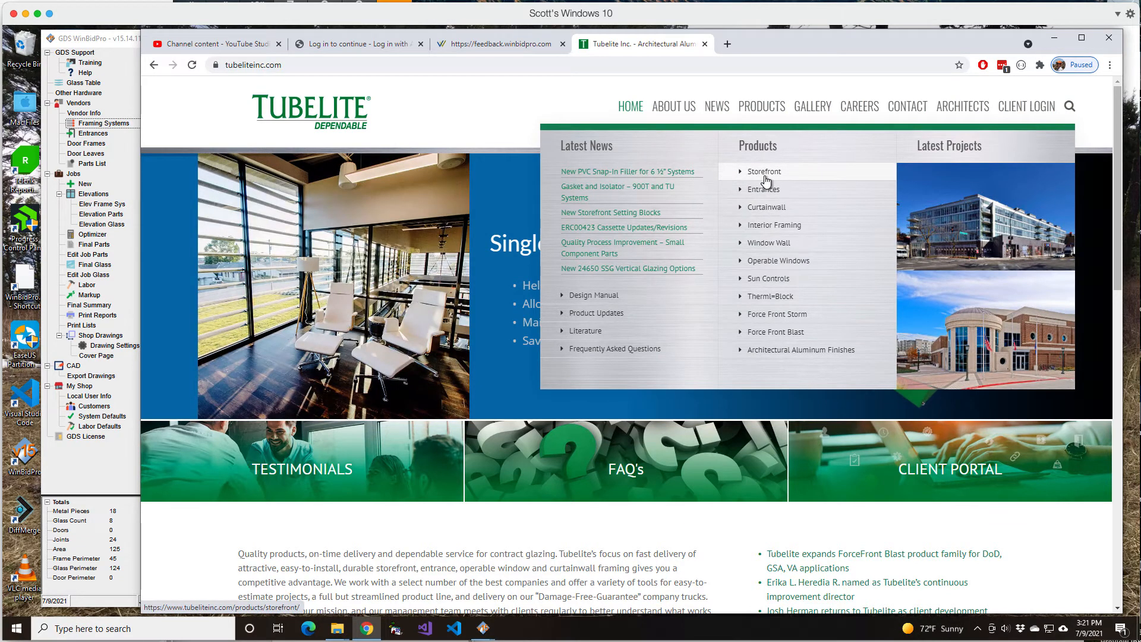
pyautogui.click(766, 179)
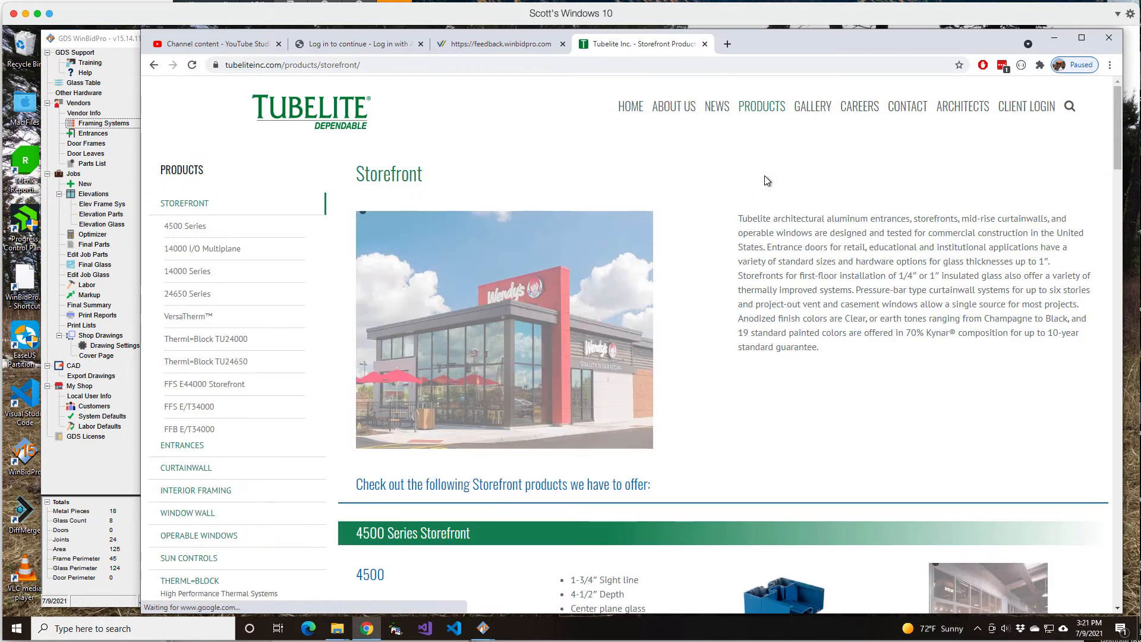
pyautogui.click(168, 270)
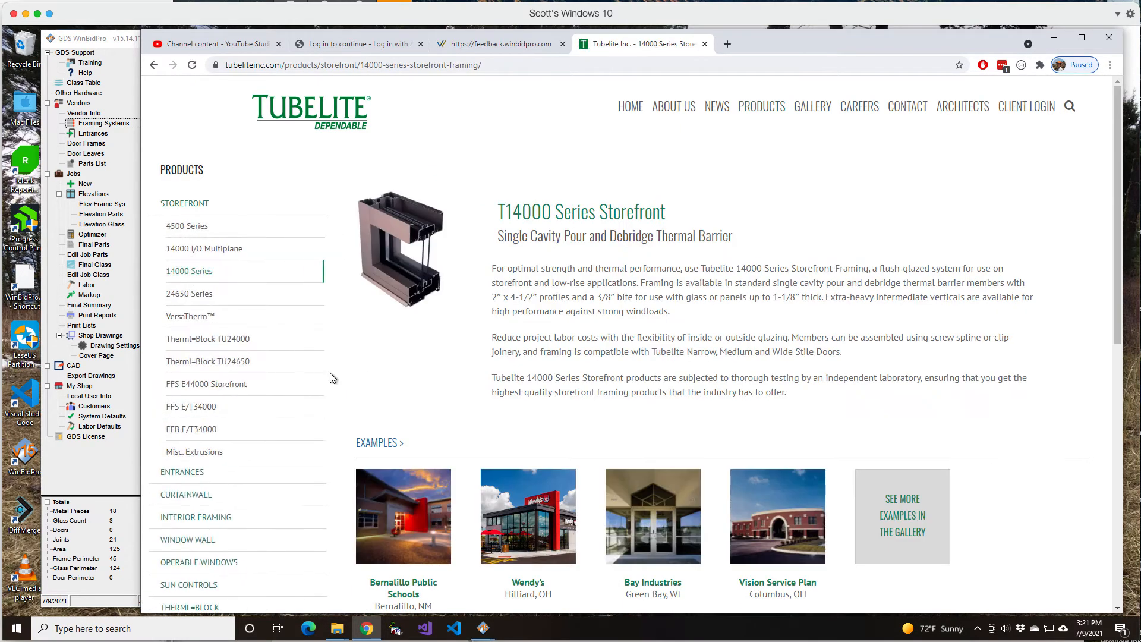
pyautogui.scroll(-7, 527, 273)
pyautogui.scroll(-1, 527, 273)
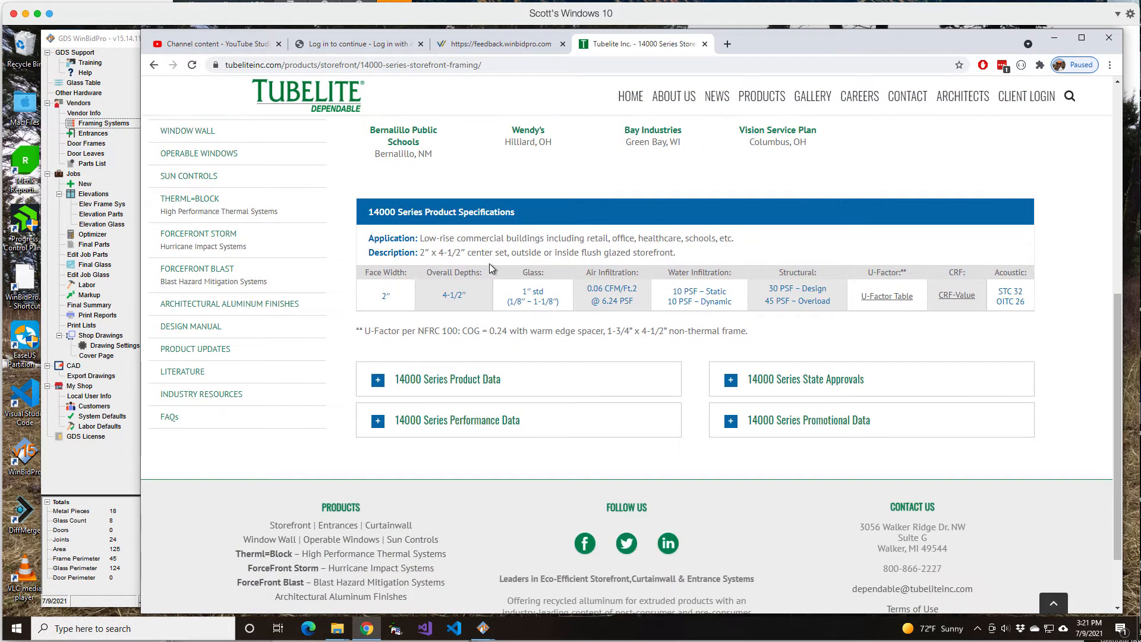
pyautogui.click(378, 381)
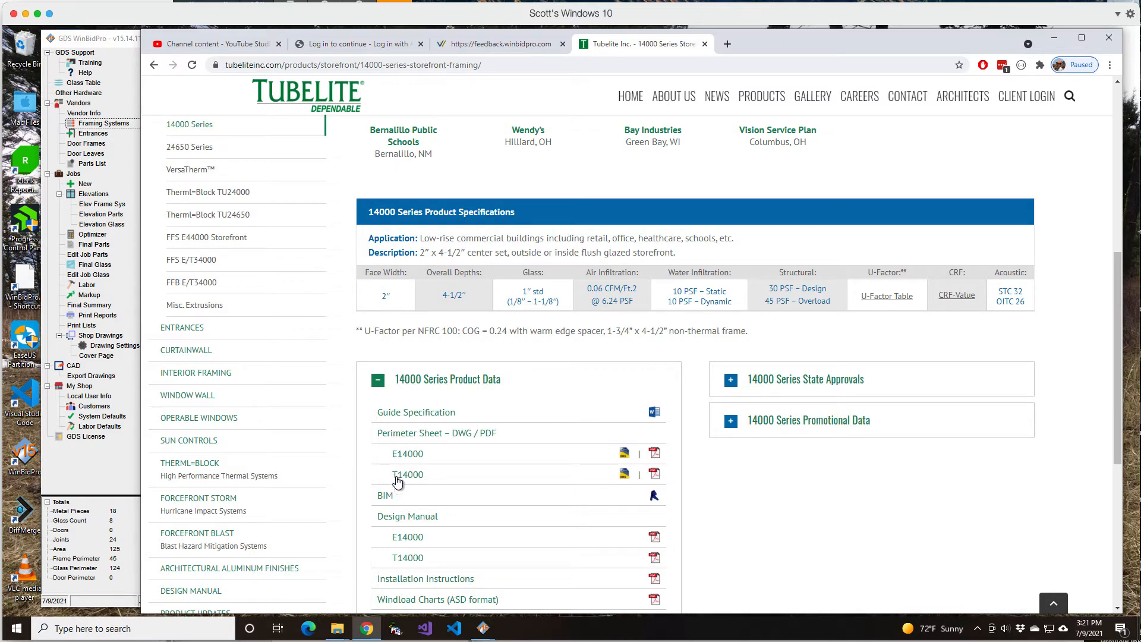
# Request the T14000 perimeter sheet DWG and let Browser Guard continue to the site without blocking it again
pyautogui.click(623, 475)
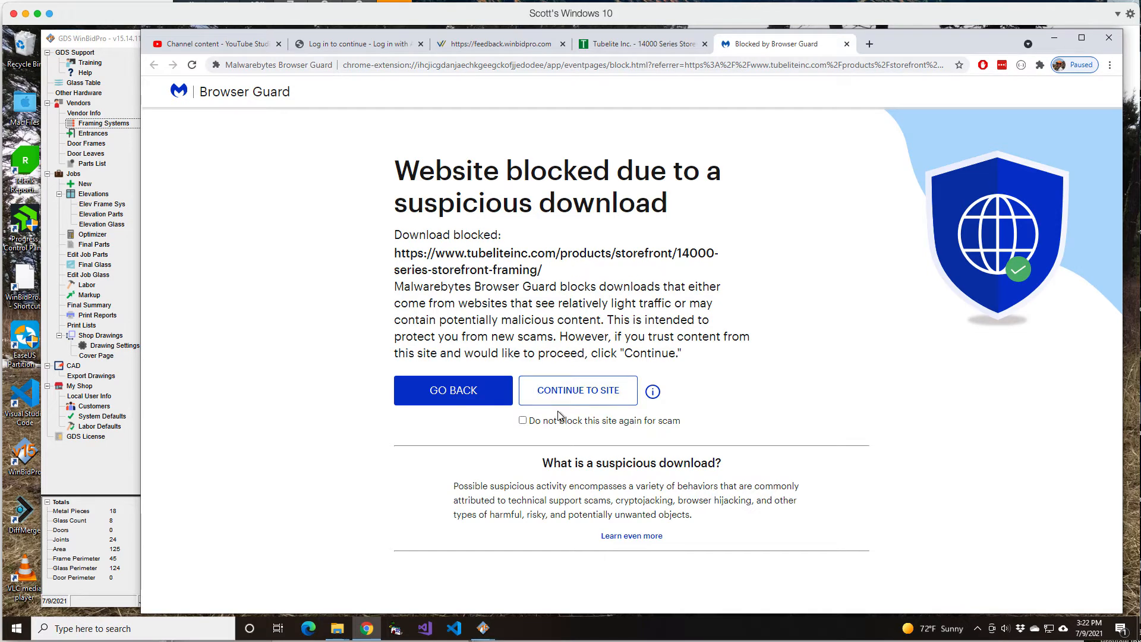
pyautogui.click(523, 420)
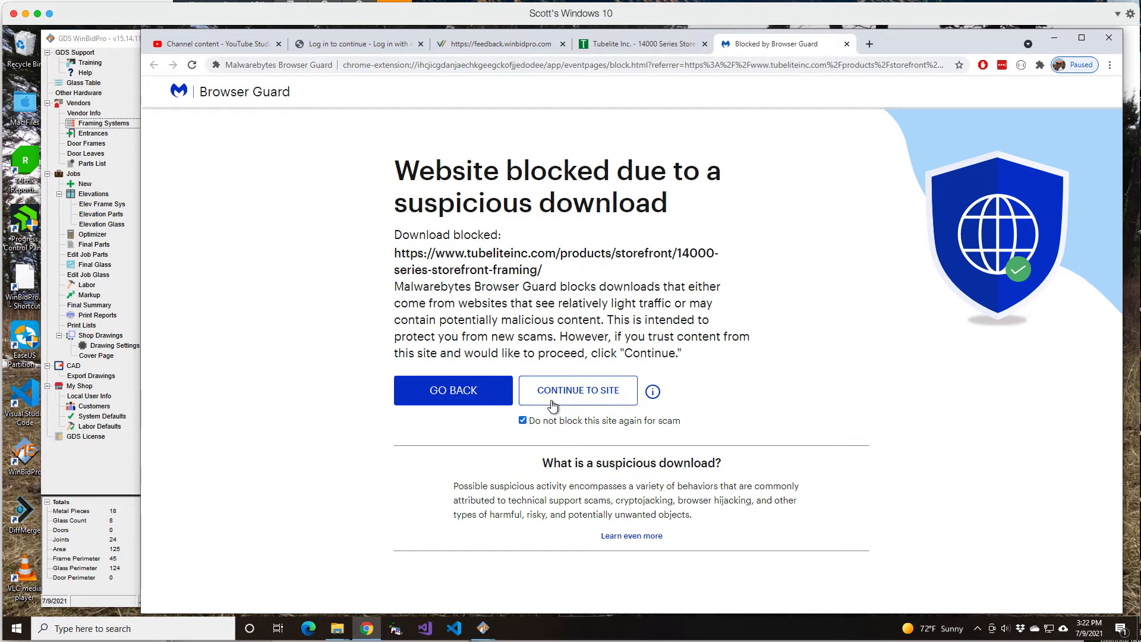
pyautogui.click(583, 396)
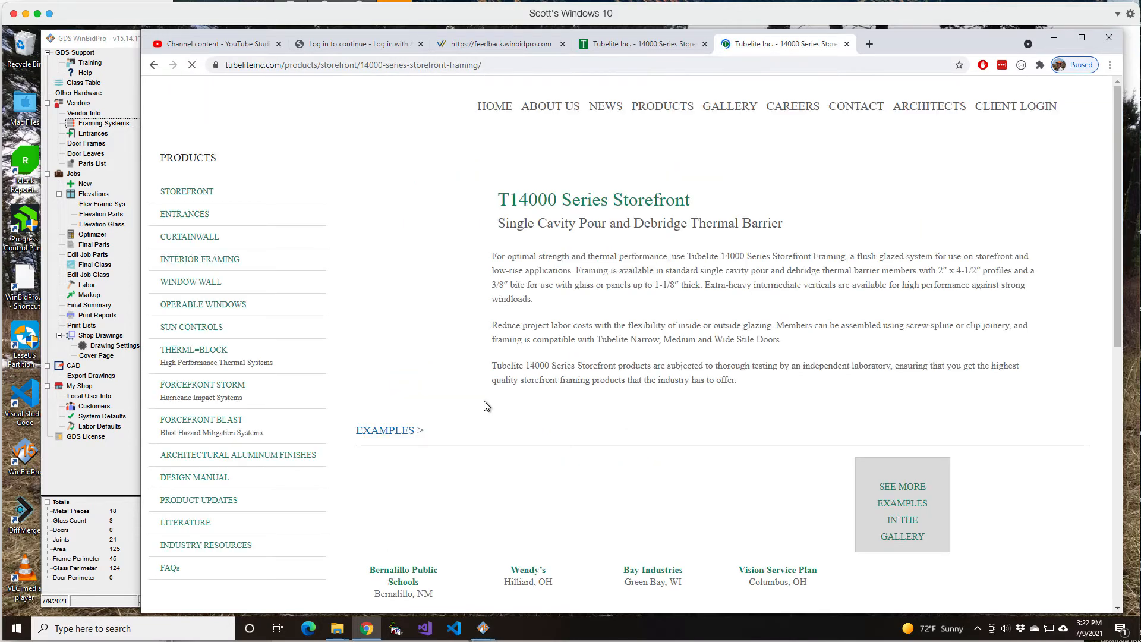
# Try again to download the T14000 perimeter sheet DWG from the 14000 Series product data, and close the extra browser tab
pyautogui.scroll(-2, 356, 369)
pyautogui.scroll(-6, 357, 370)
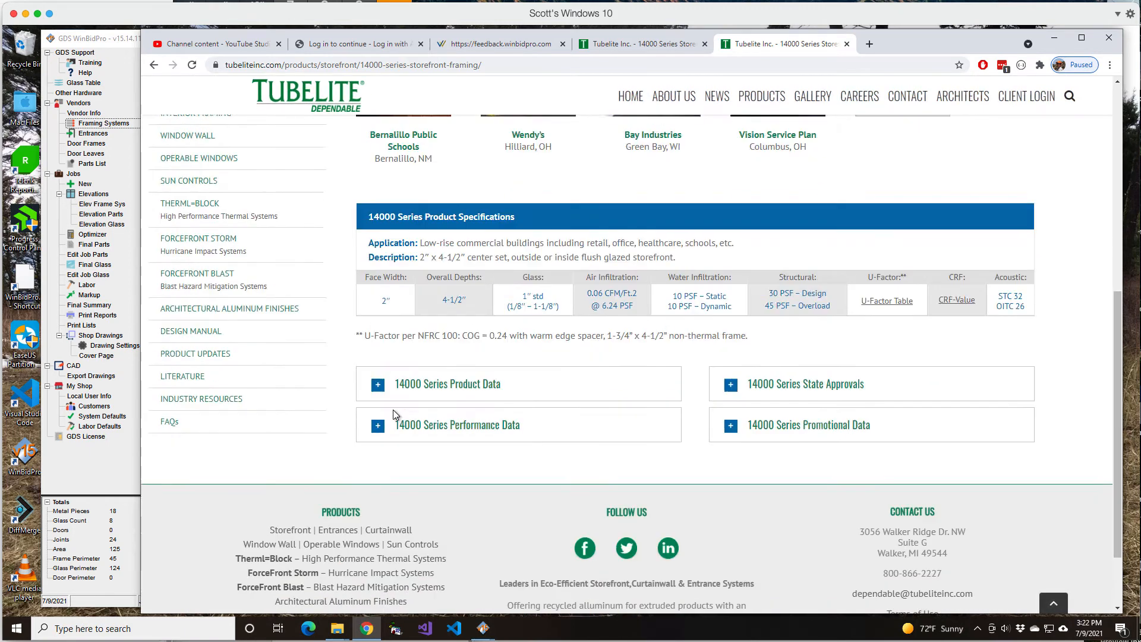
pyautogui.click(379, 326)
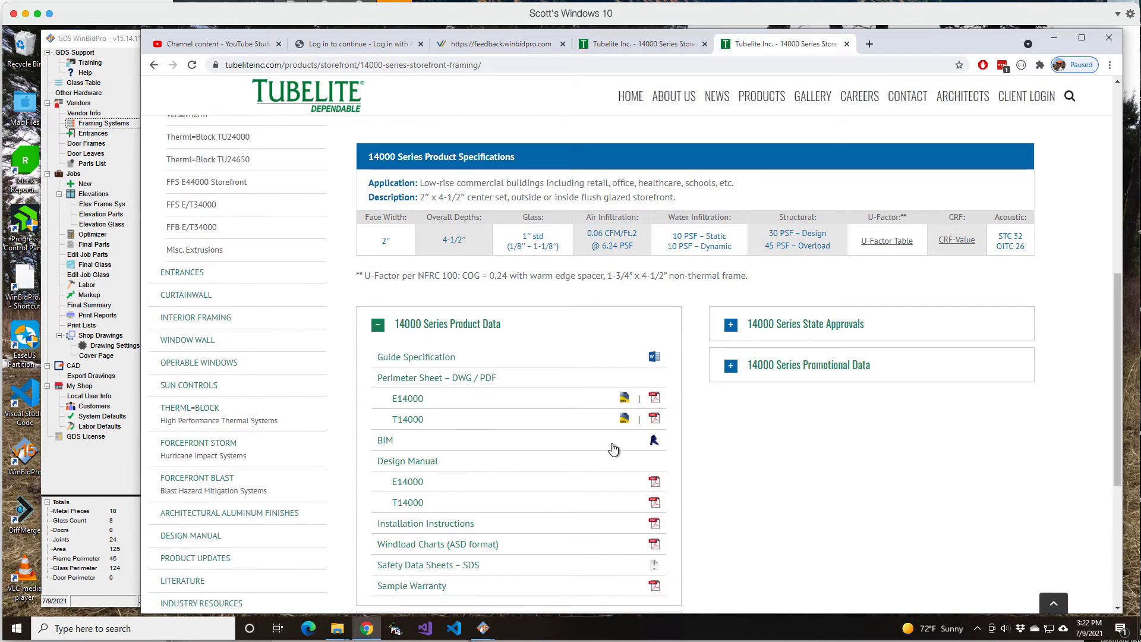
pyautogui.click(623, 419)
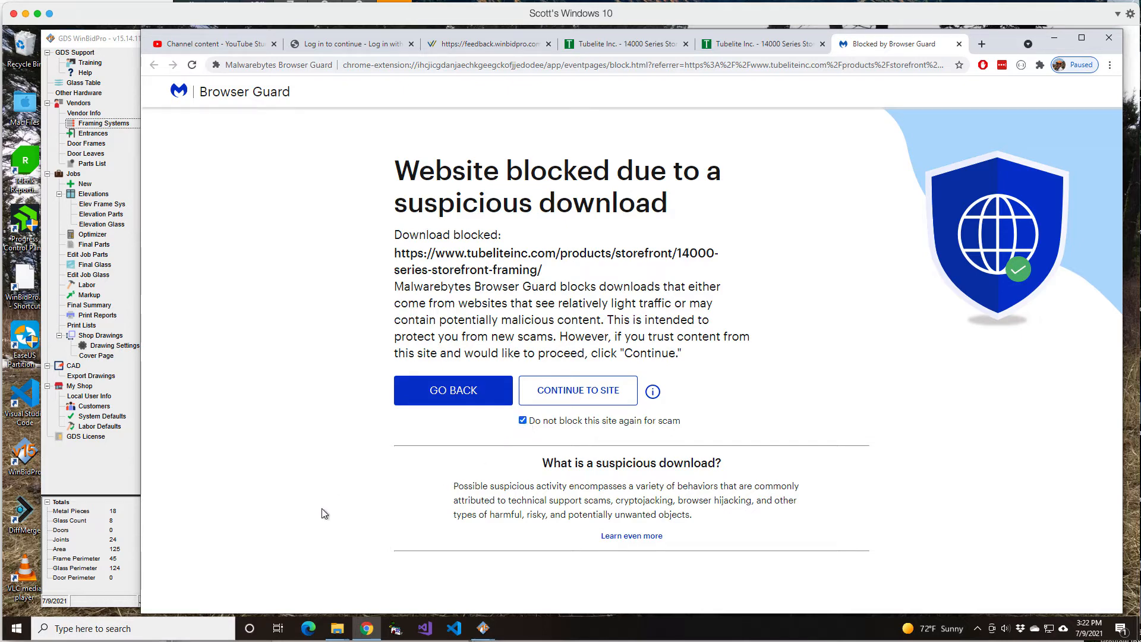
pyautogui.click(958, 44)
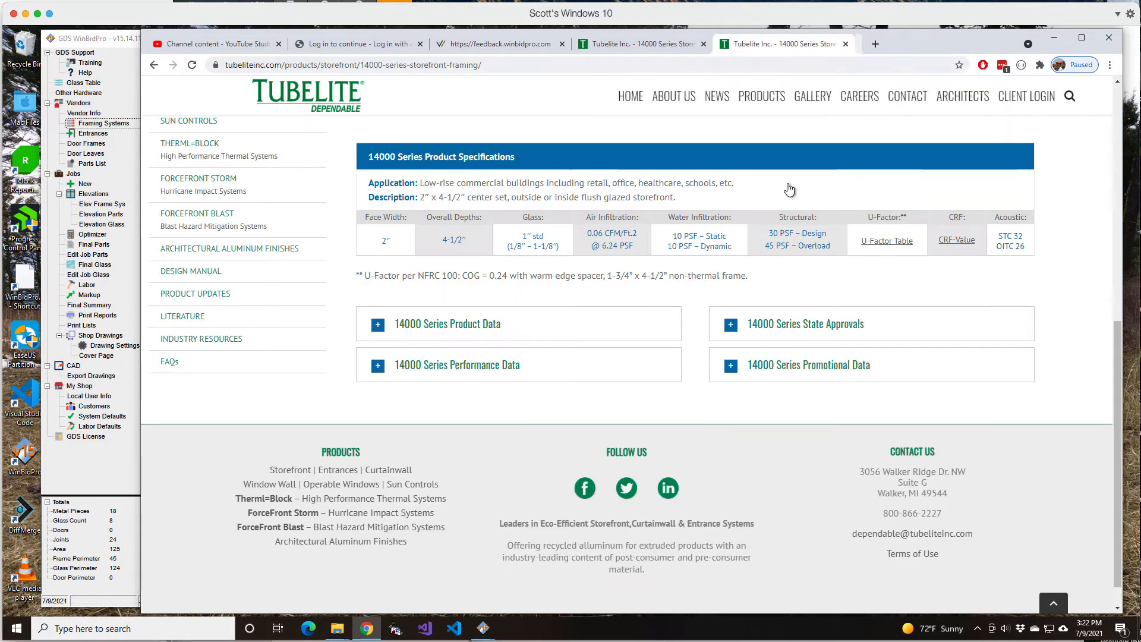
# Switch to File Explorer and copy PS_T14000_P1180.dwg from the C:\Temp folder
pyautogui.click(337, 628)
pyautogui.click(282, 598)
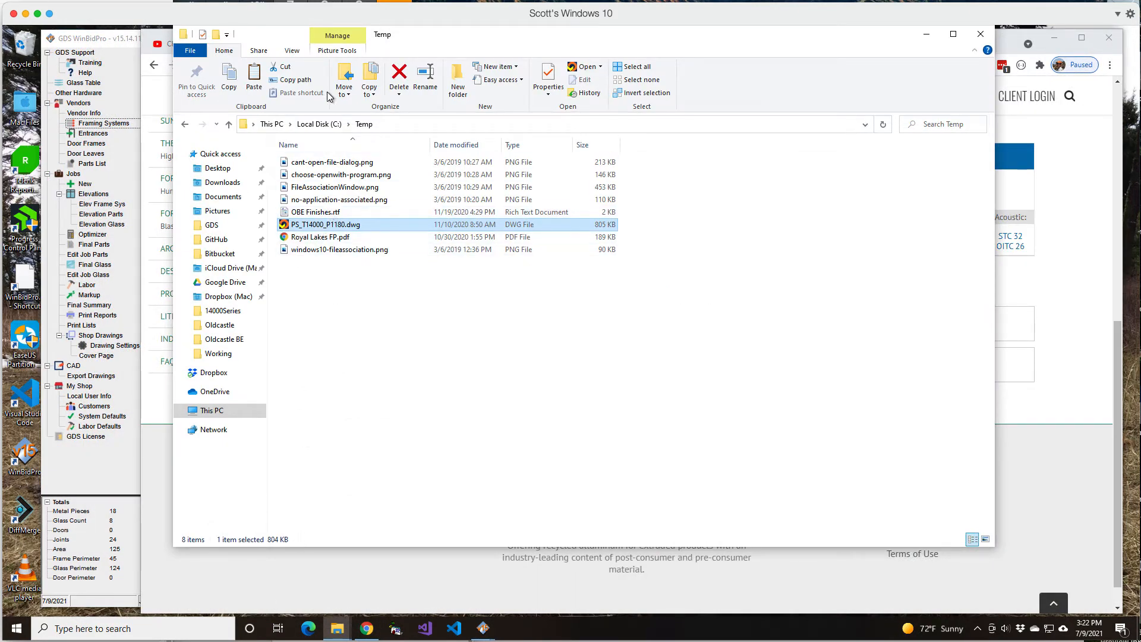
pyautogui.rightClick(336, 229)
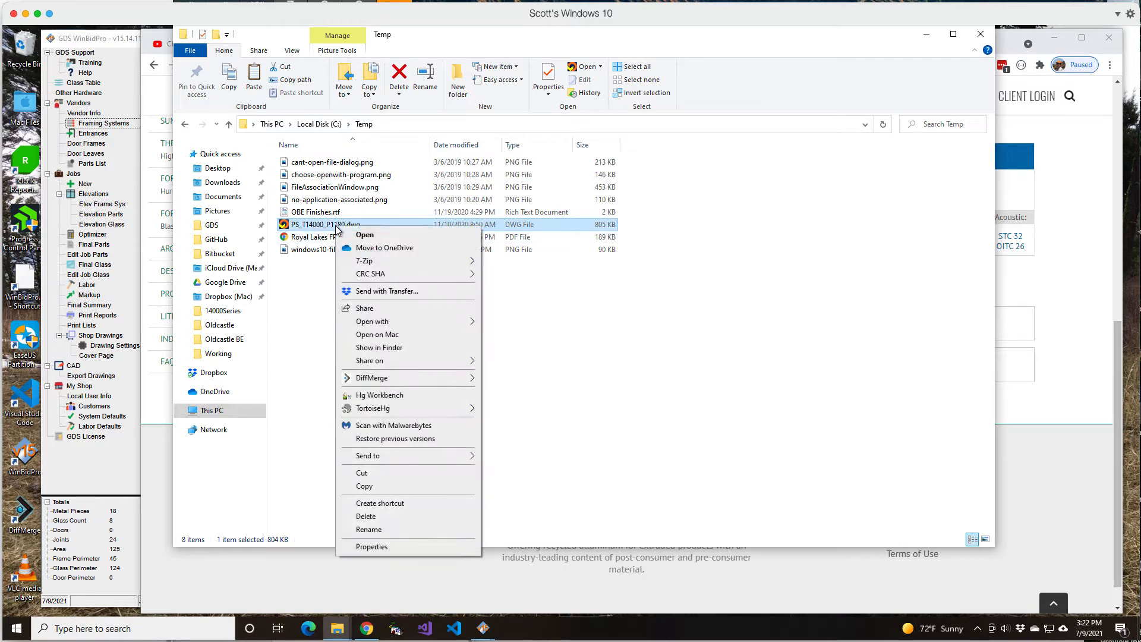
pyautogui.click(364, 486)
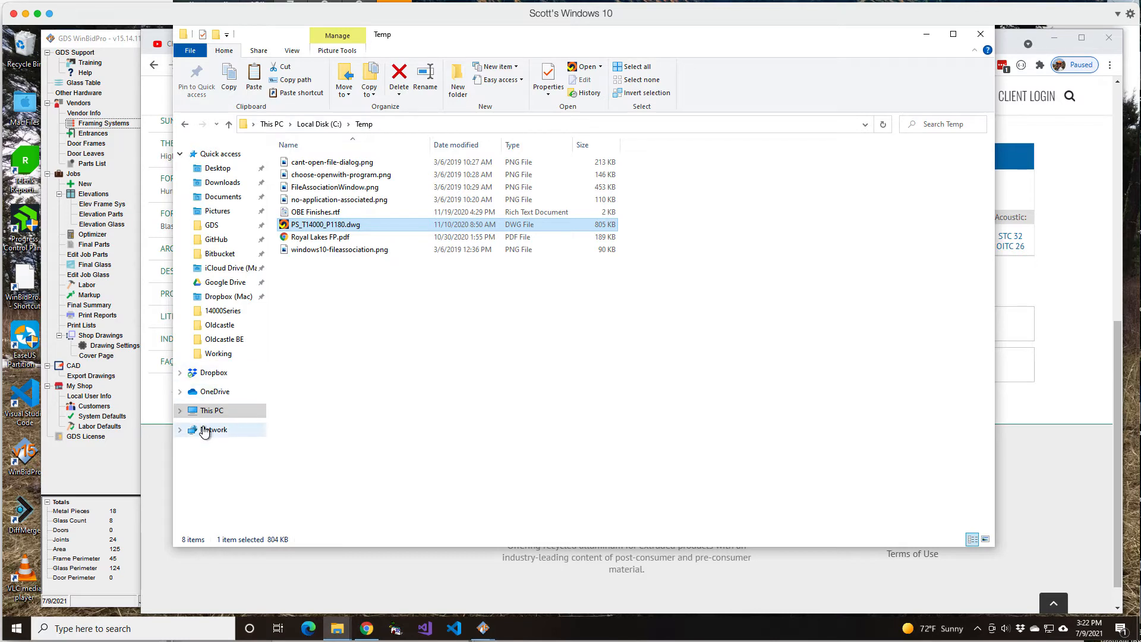
# Open the folder C:\Users\GDS\Documents\WinBidPro\Tubelite Inc\Vendor Details\Storefront\14000Series
pyautogui.click(319, 124)
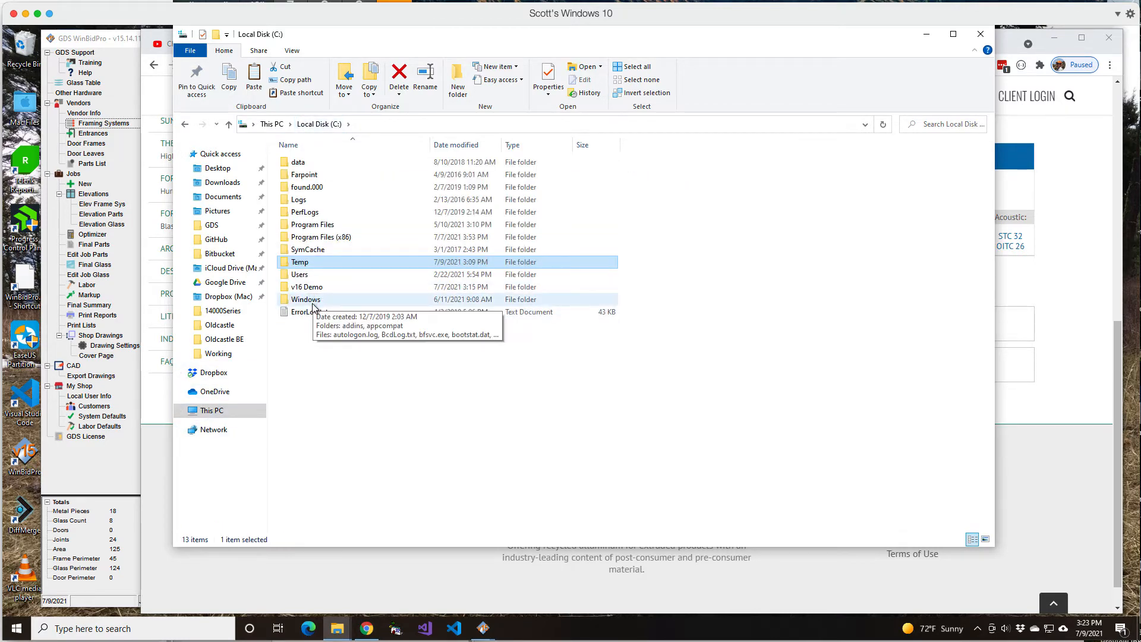
pyautogui.doubleClick(302, 276)
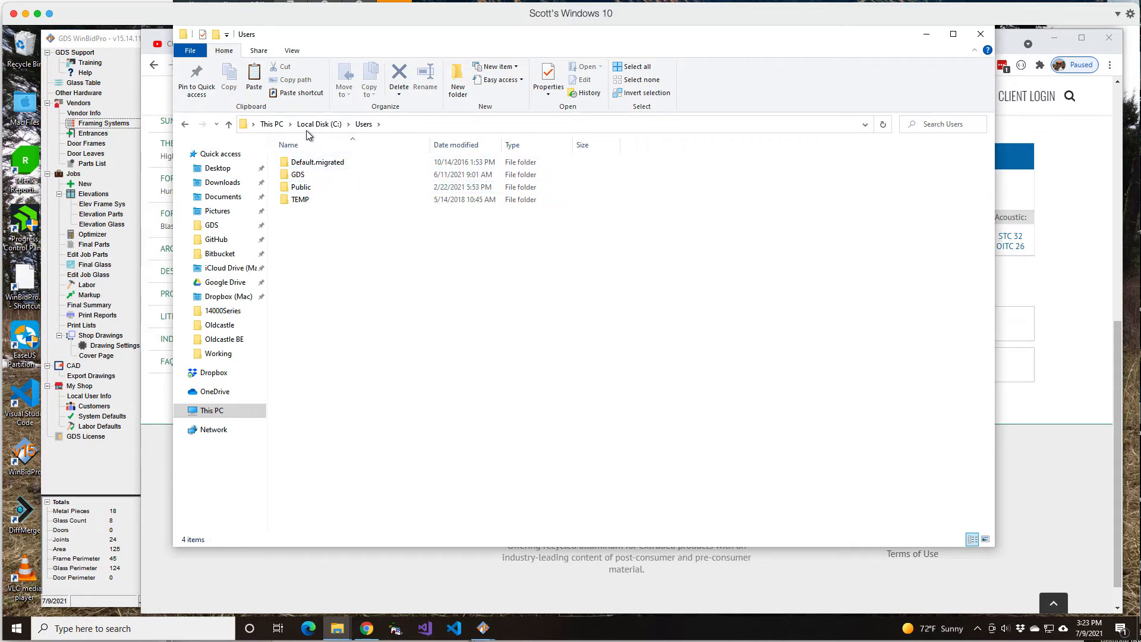
pyautogui.doubleClick(297, 175)
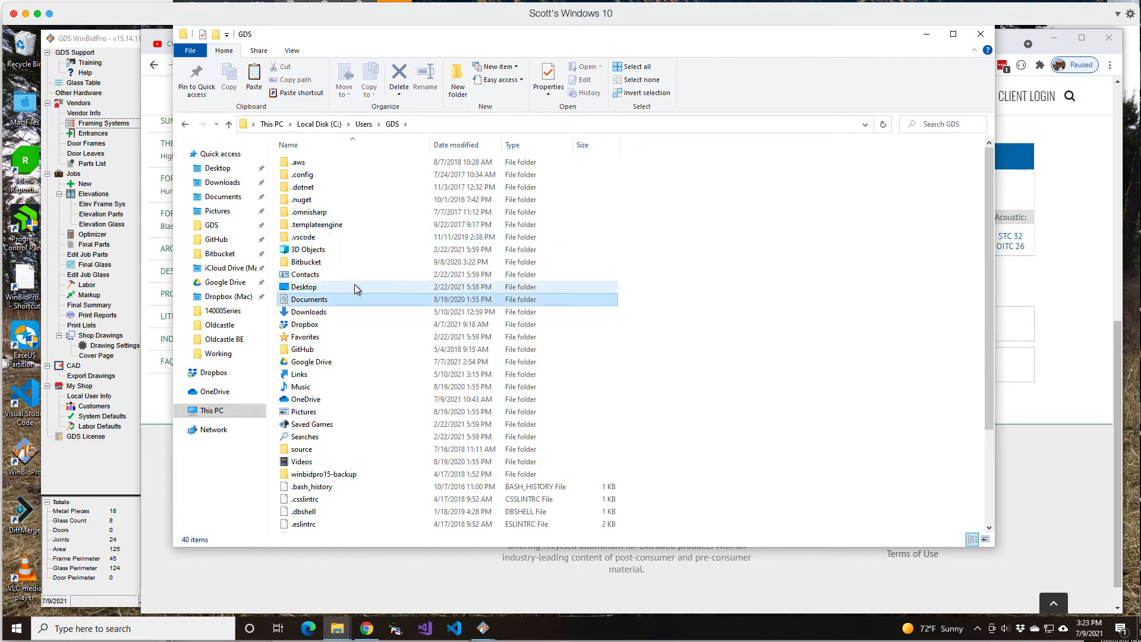
pyautogui.doubleClick(344, 299)
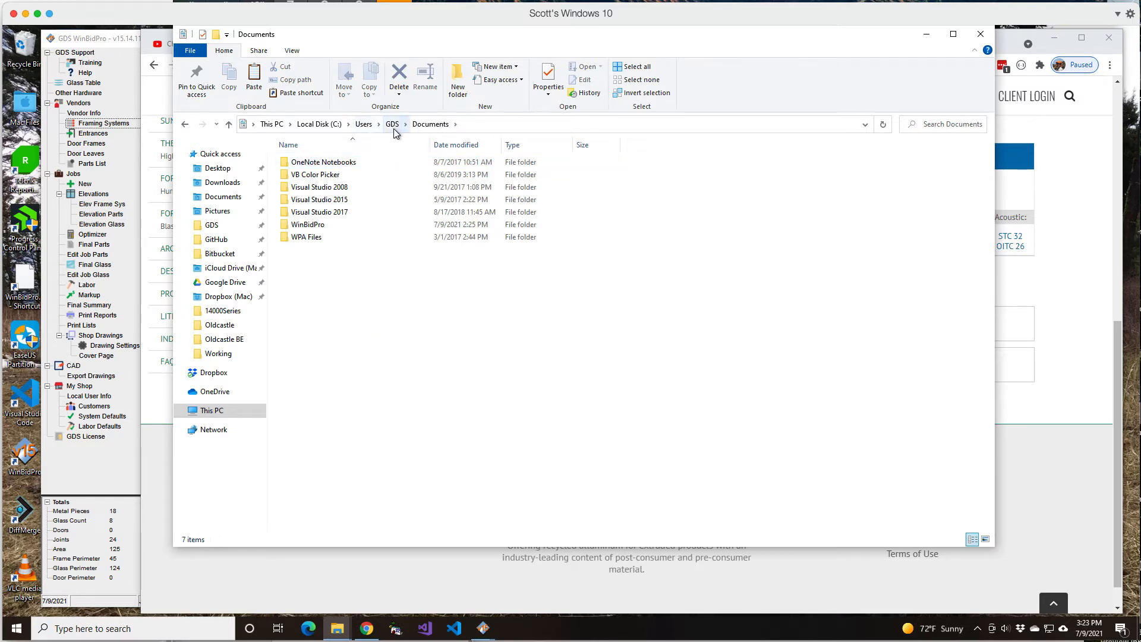
pyautogui.doubleClick(310, 225)
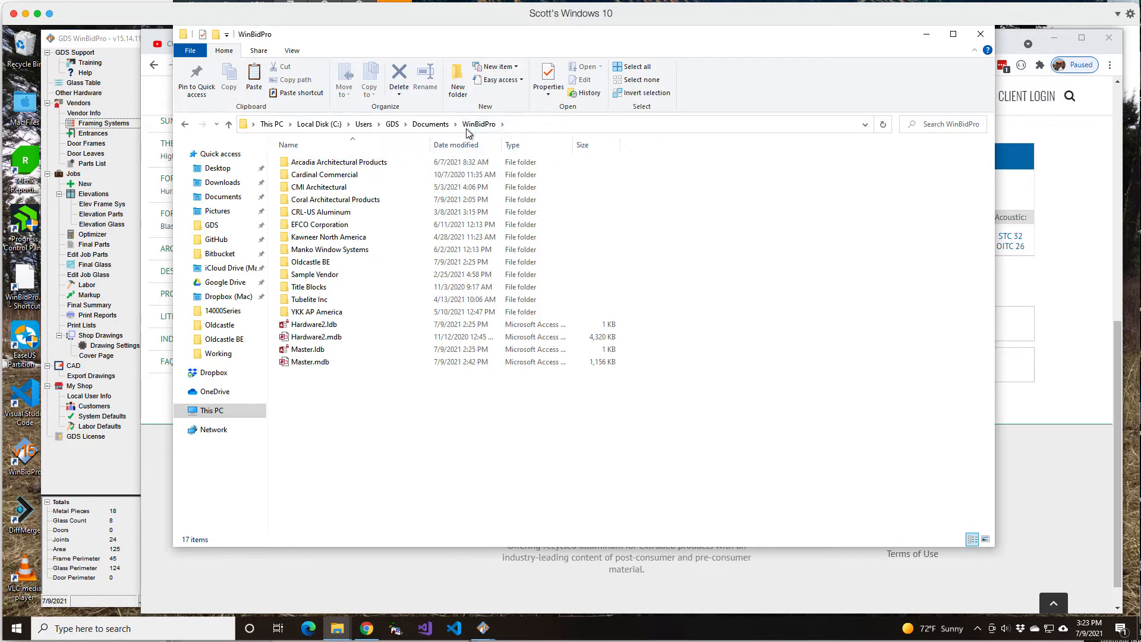
pyautogui.doubleClick(321, 300)
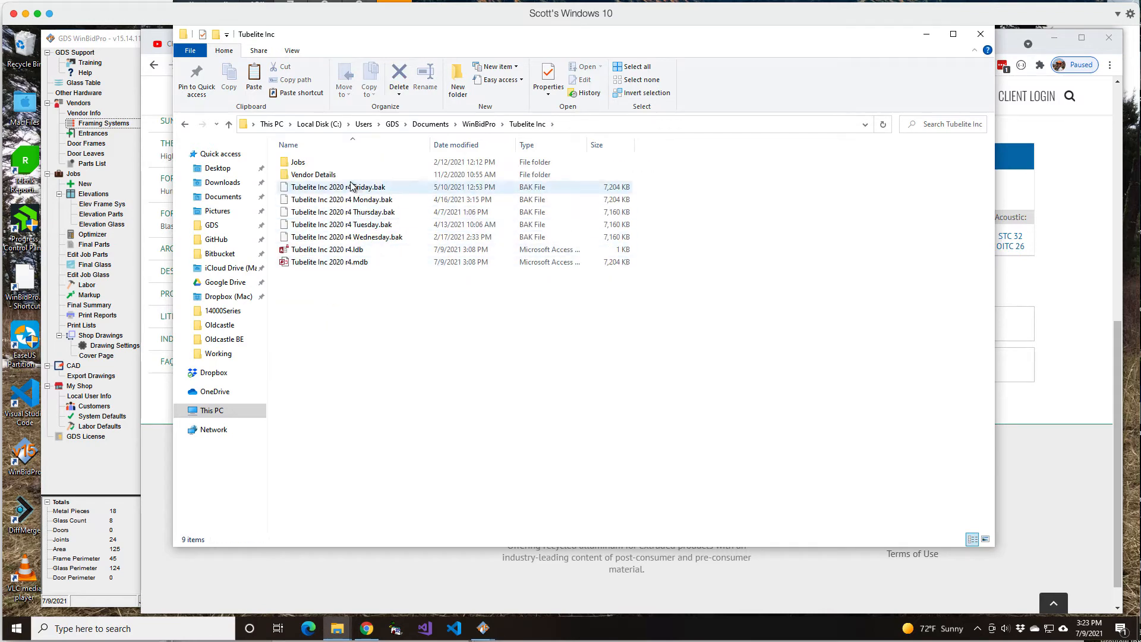
pyautogui.doubleClick(329, 178)
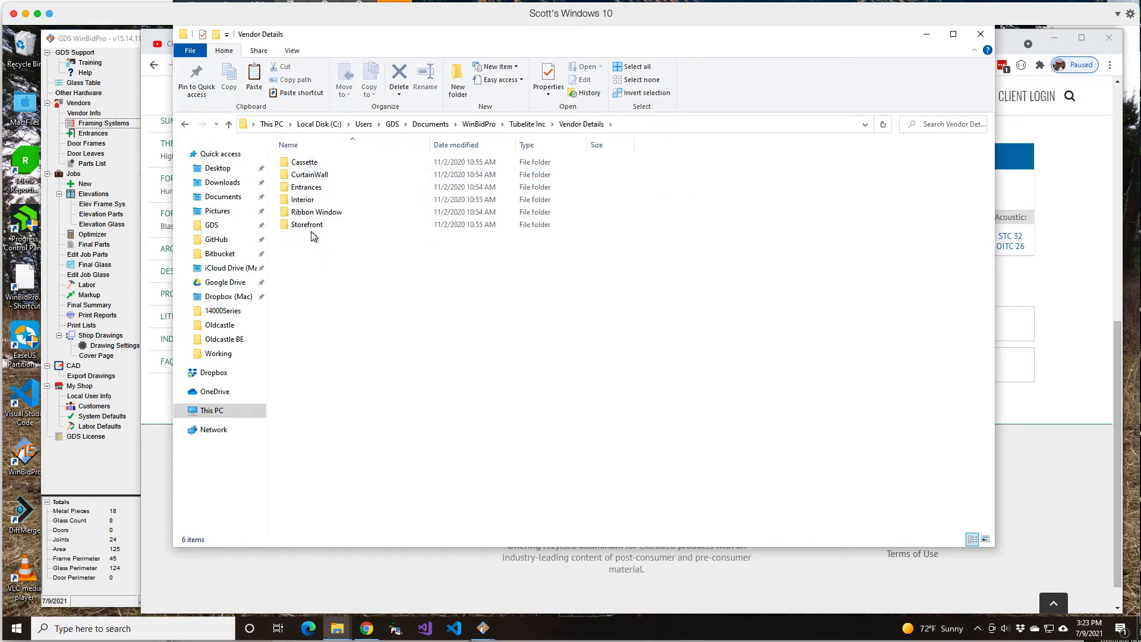
pyautogui.doubleClick(312, 228)
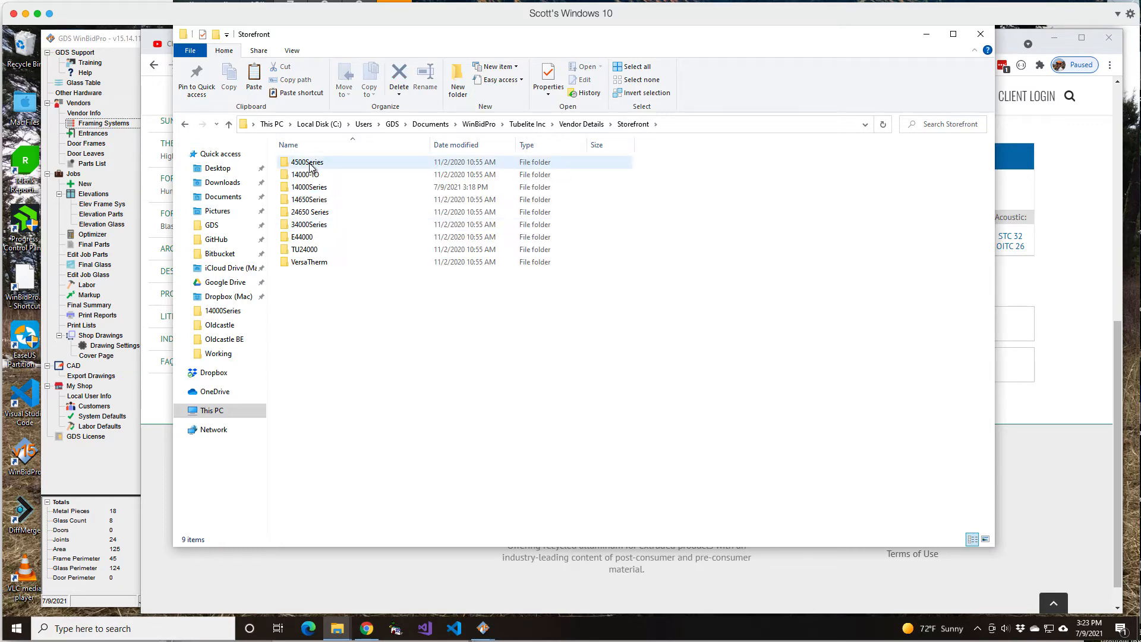
pyautogui.doubleClick(310, 187)
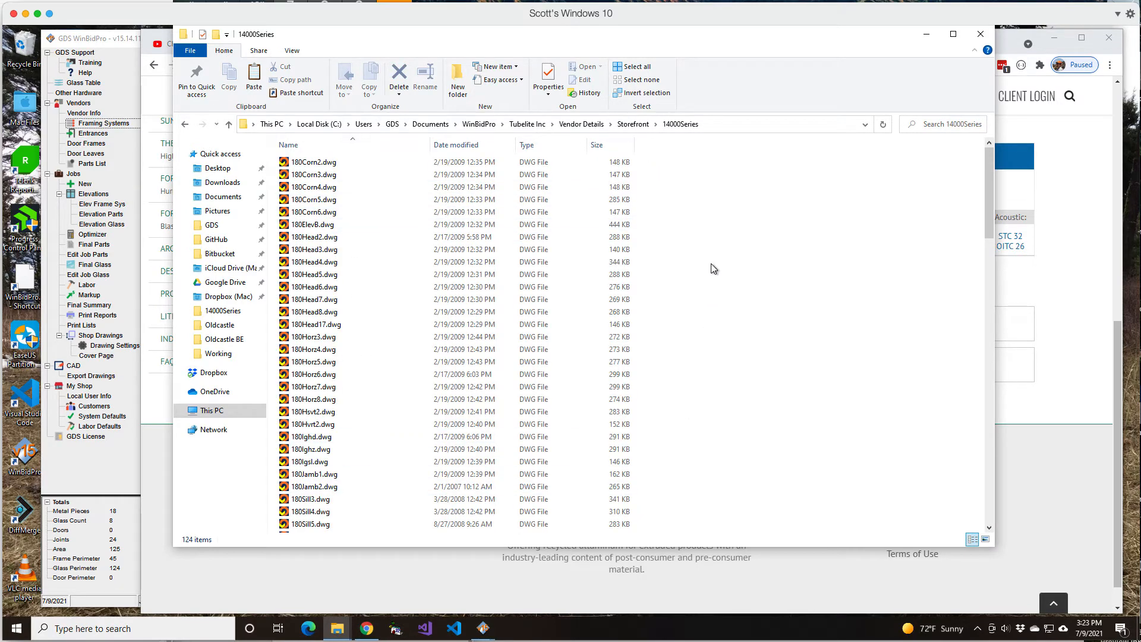
# Paste PS_T14000_P1180.dwg into the 14000Series folder and open it in WinBidPro CAD
pyautogui.rightClick(718, 233)
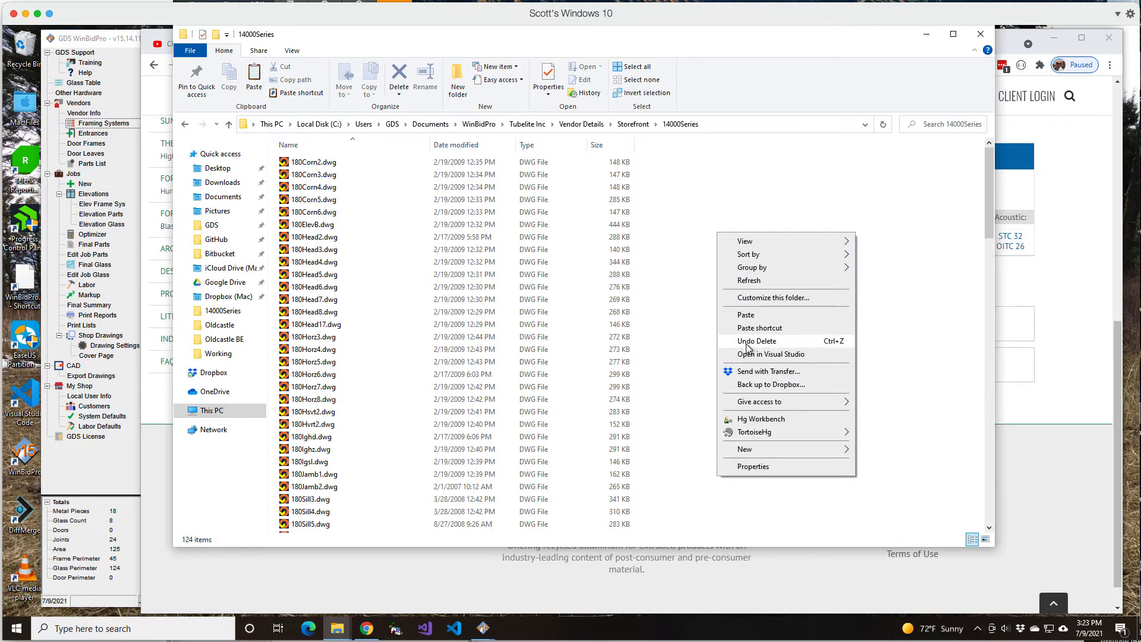
pyautogui.click(746, 315)
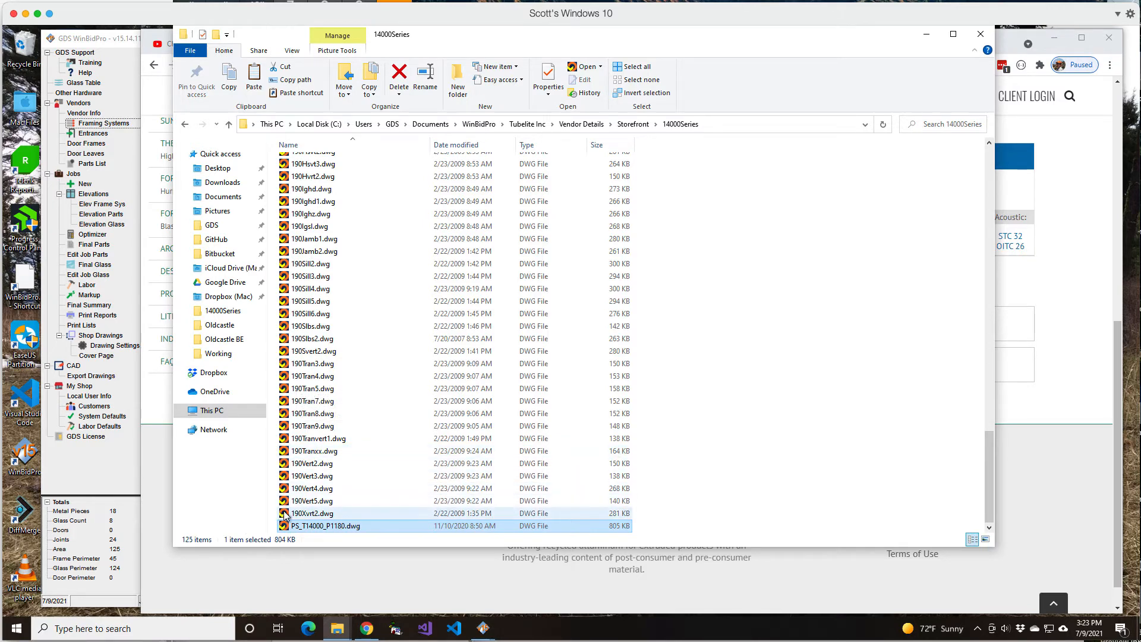
pyautogui.doubleClick(338, 526)
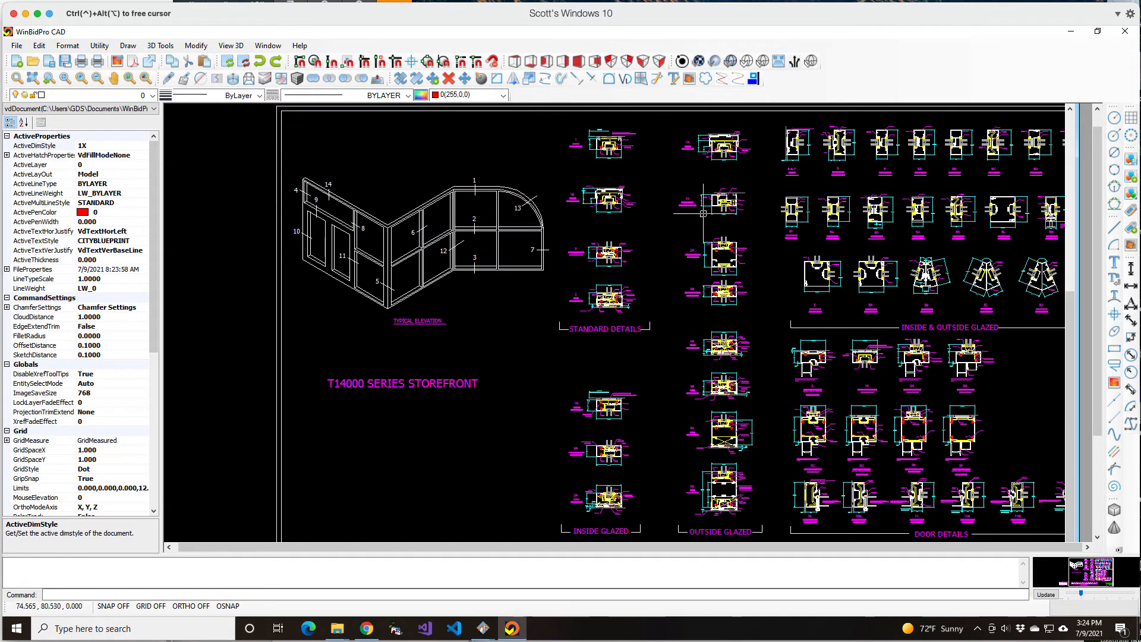
# Copy the complete 2A Horizontal Optional detail, including its label and dimensions, to the clipboard
pyautogui.scroll(2, 772, 279)
pyautogui.scroll(3, 772, 162)
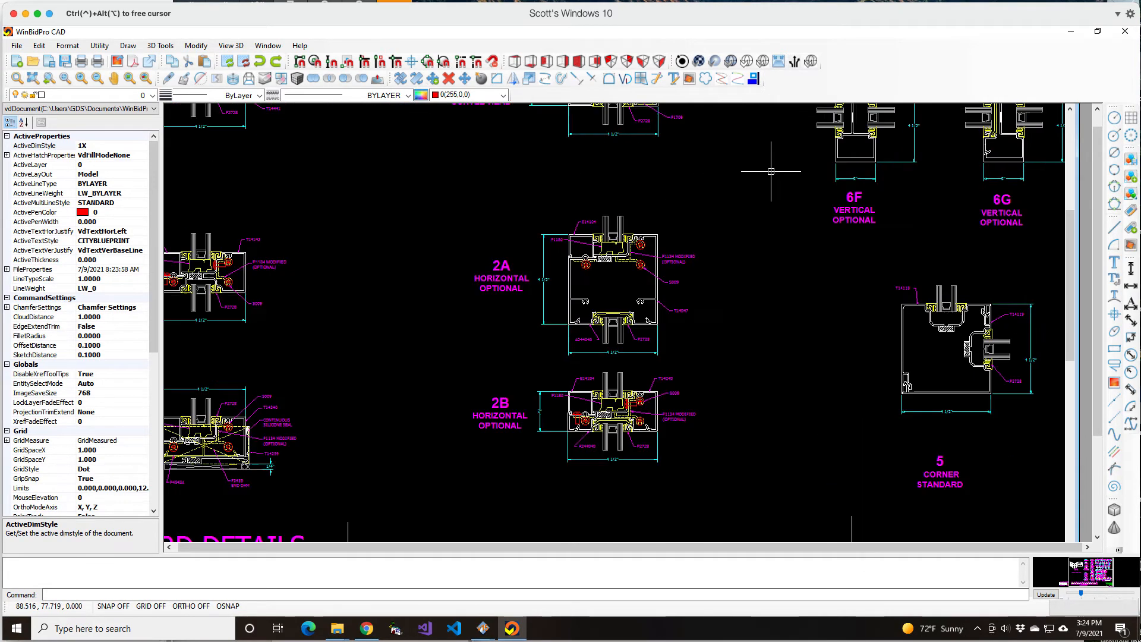
pyautogui.scroll(1, 729, 368)
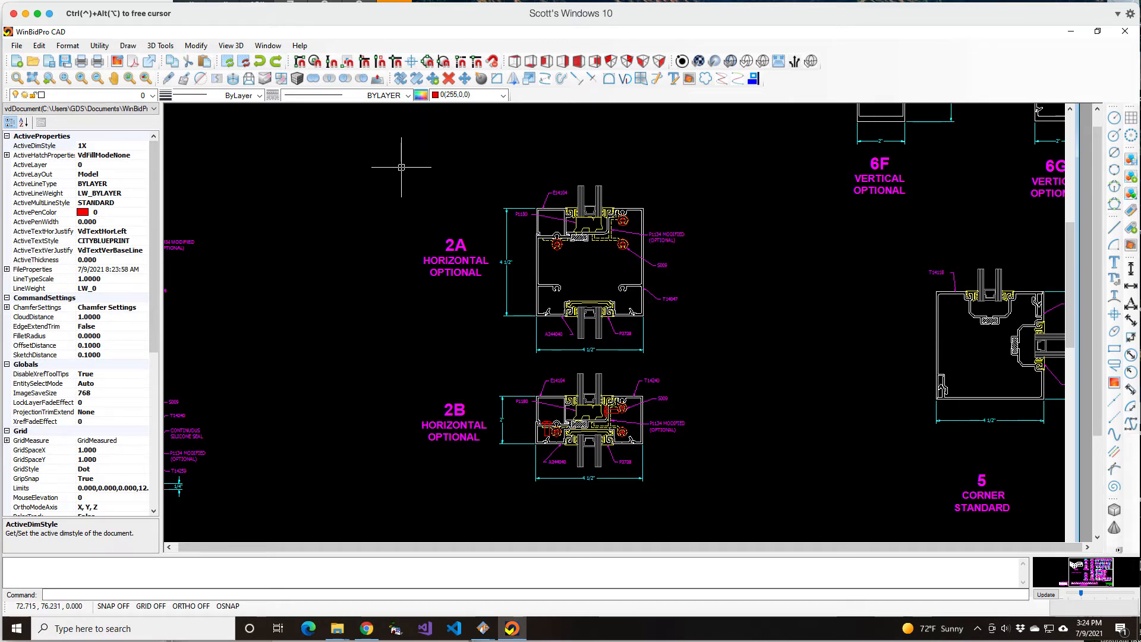
pyautogui.moveTo(397, 172); pyautogui.dragTo(742, 366)
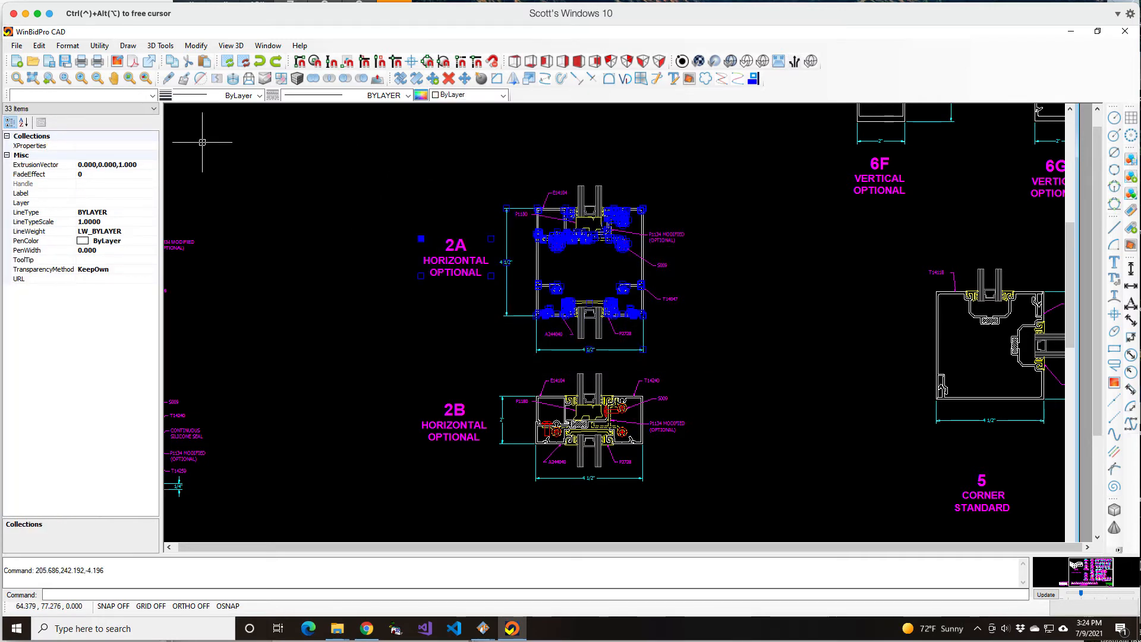
pyautogui.click(39, 46)
pyautogui.moveTo(60, 140)
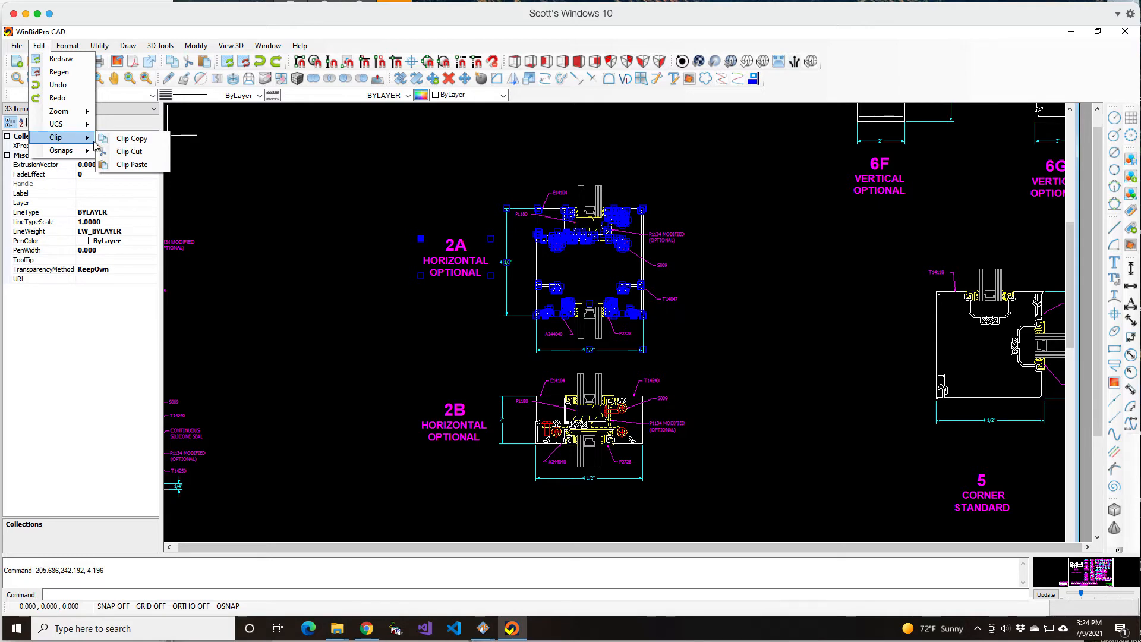
pyautogui.click(130, 140)
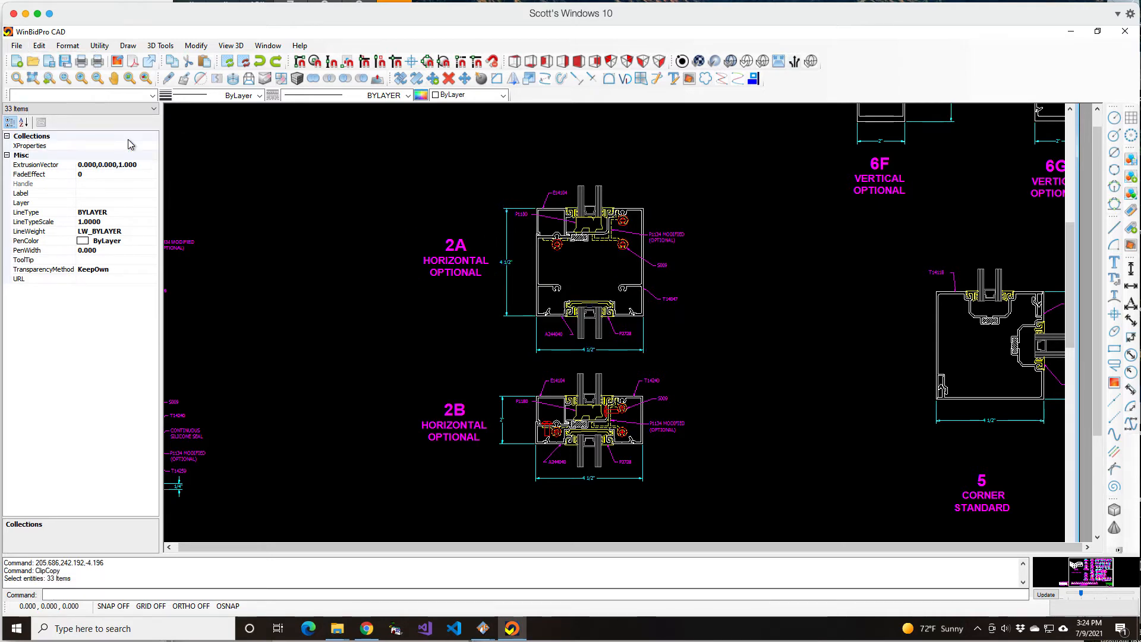
# Create a new drawing and paste the 2A Horizontal Optional detail into it at about 6.62, 5.34
pyautogui.click(17, 62)
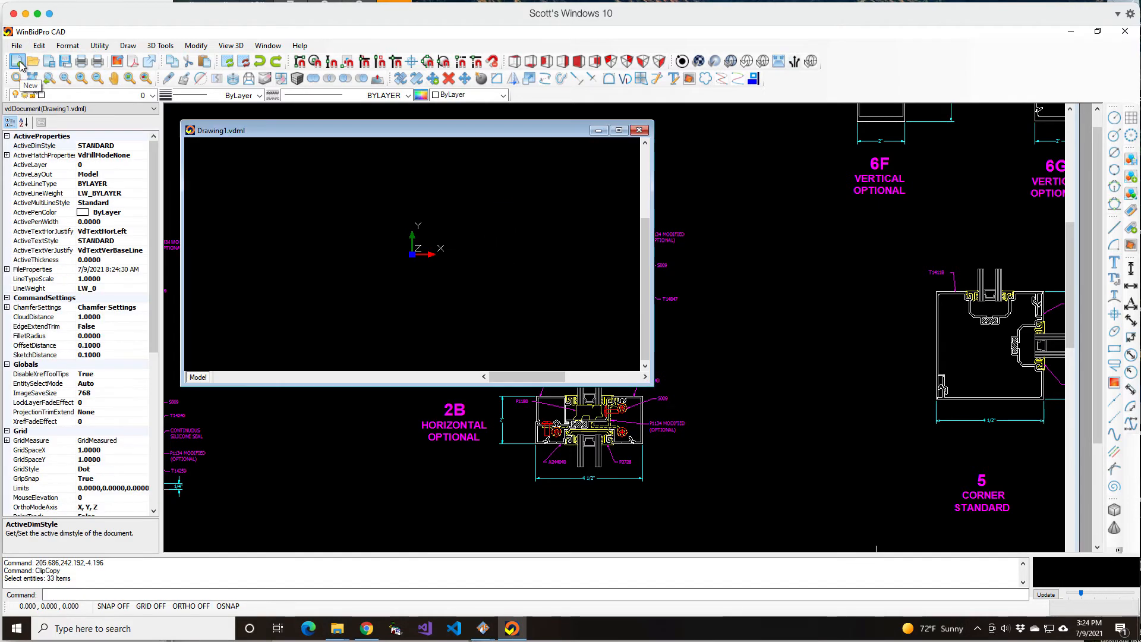
pyautogui.click(39, 46)
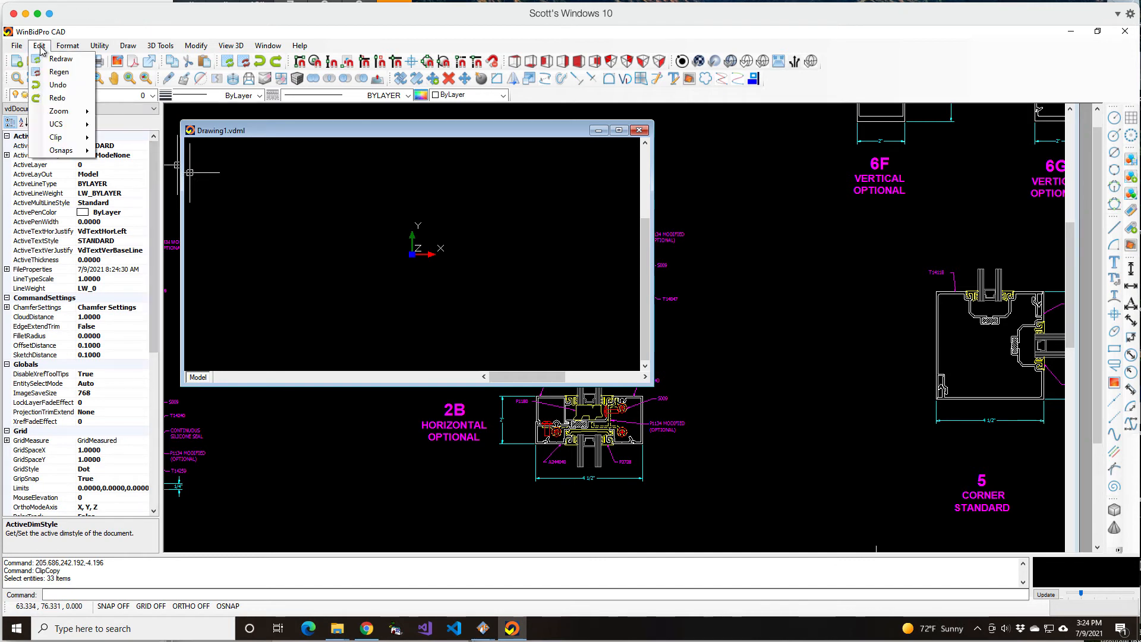
pyautogui.moveTo(75, 138)
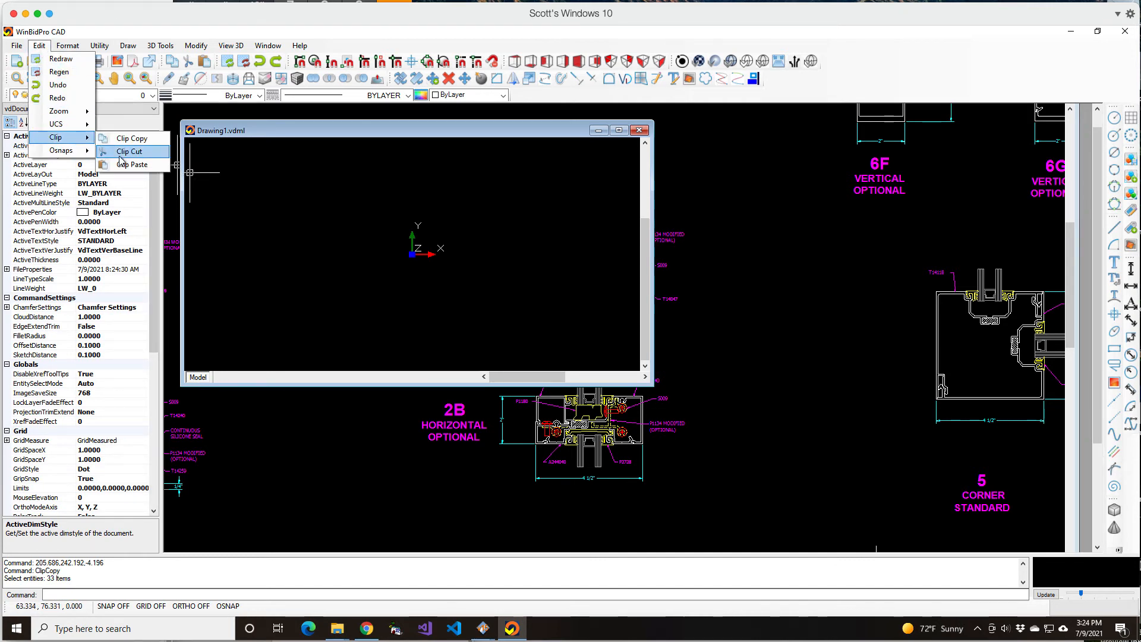
pyautogui.click(132, 165)
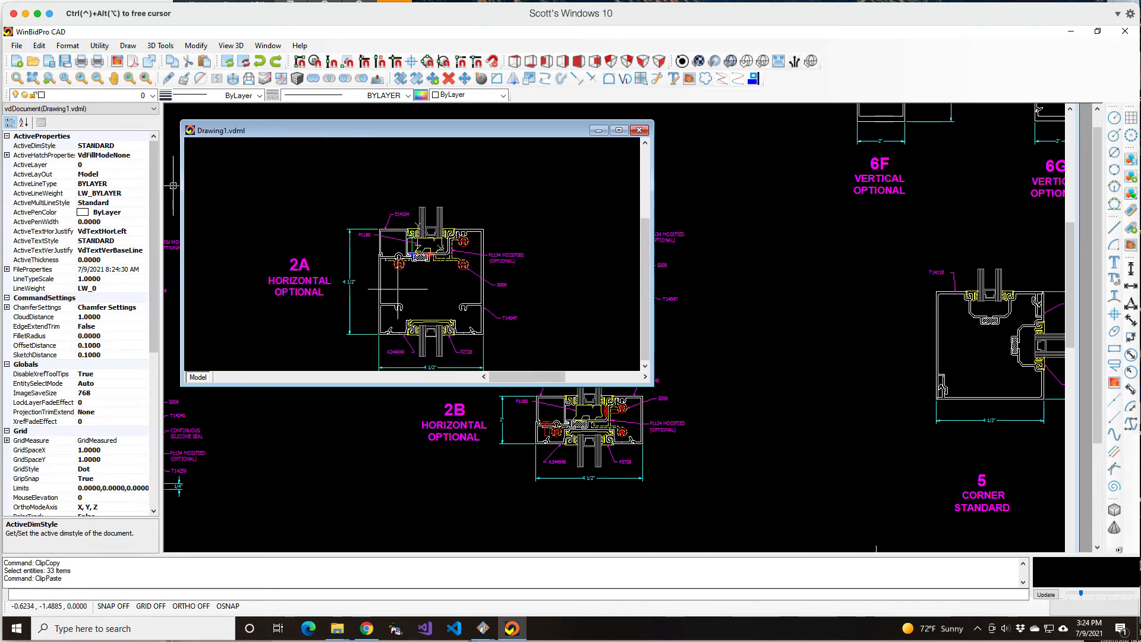
pyautogui.scroll(-4, 495, 233)
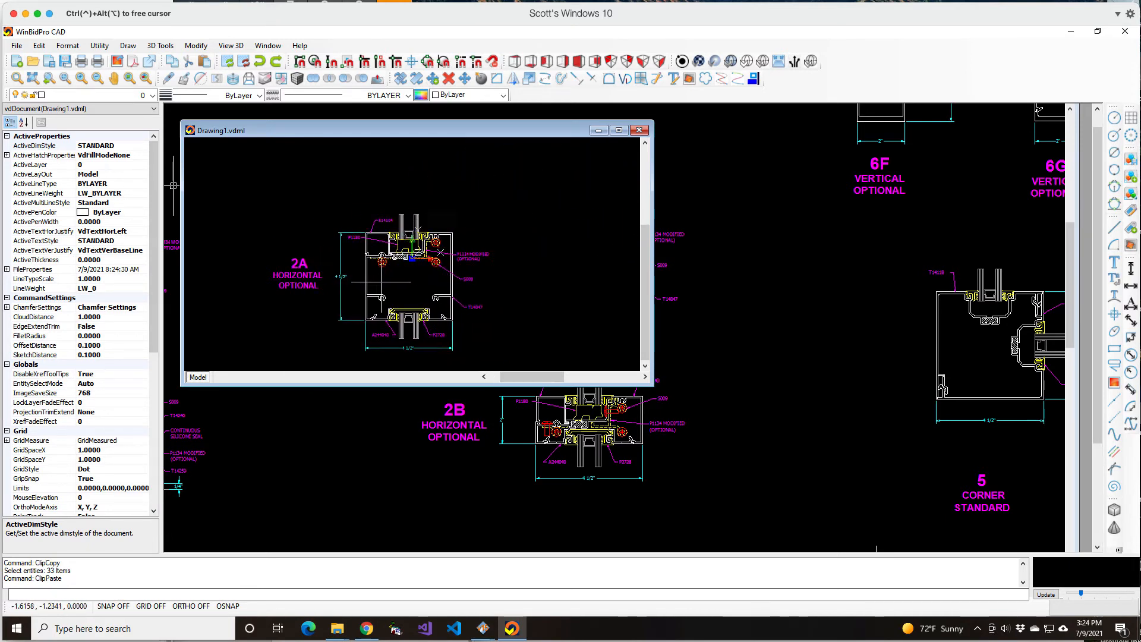
pyautogui.scroll(-1, 366, 271)
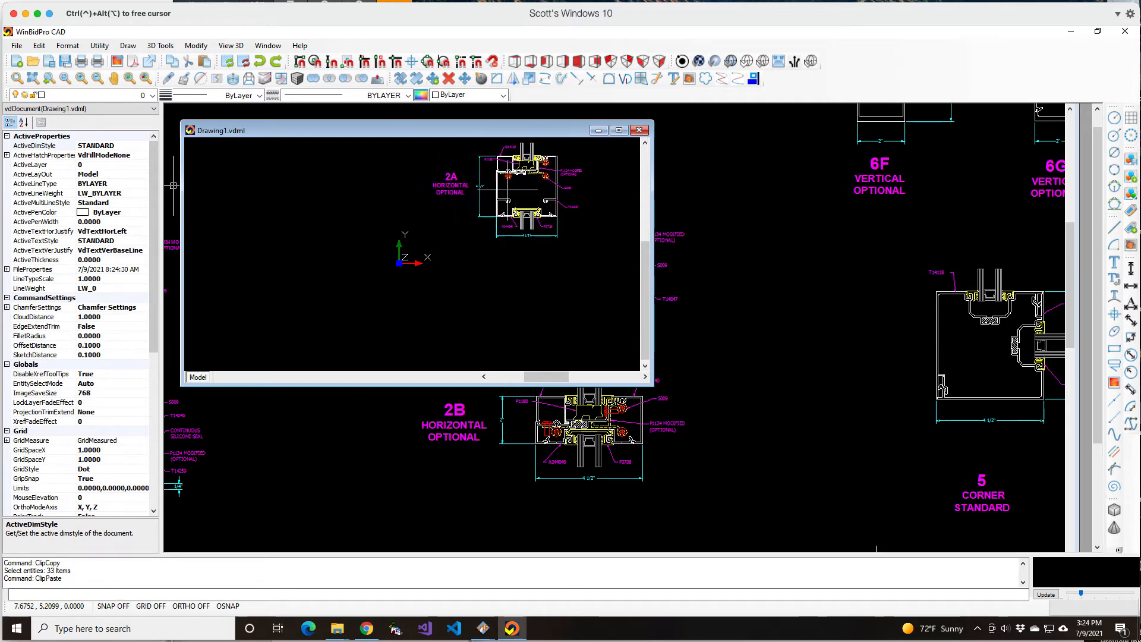
pyautogui.click(489, 190)
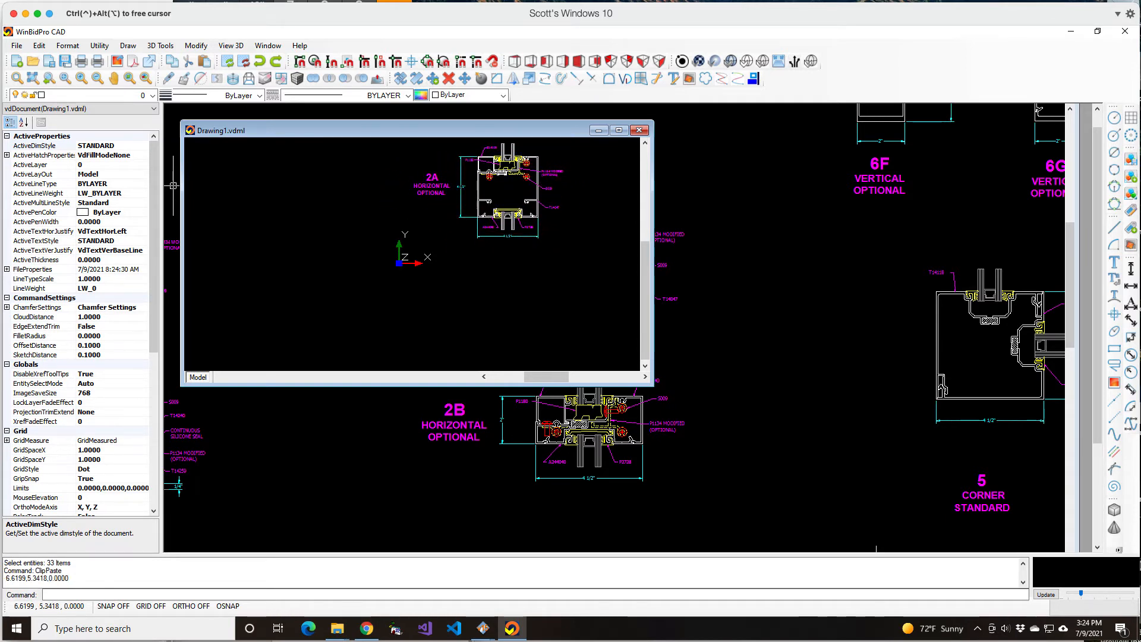
pyautogui.scroll(-2, 227, 286)
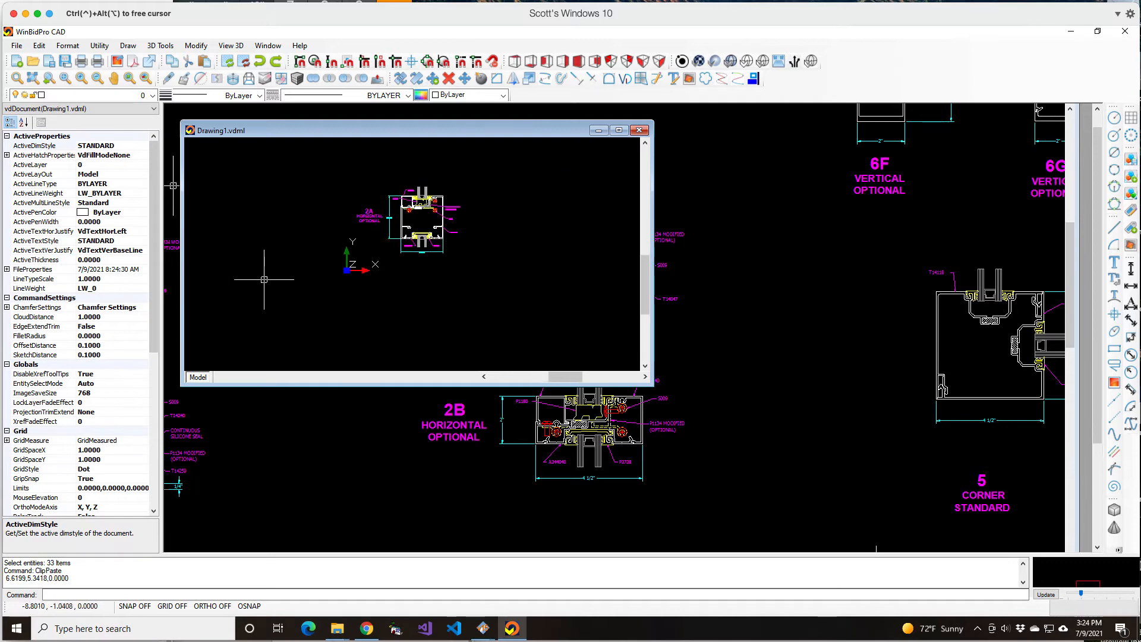
pyautogui.click(414, 194)
pyautogui.scroll(3, 413, 193)
pyautogui.scroll(2, 480, 279)
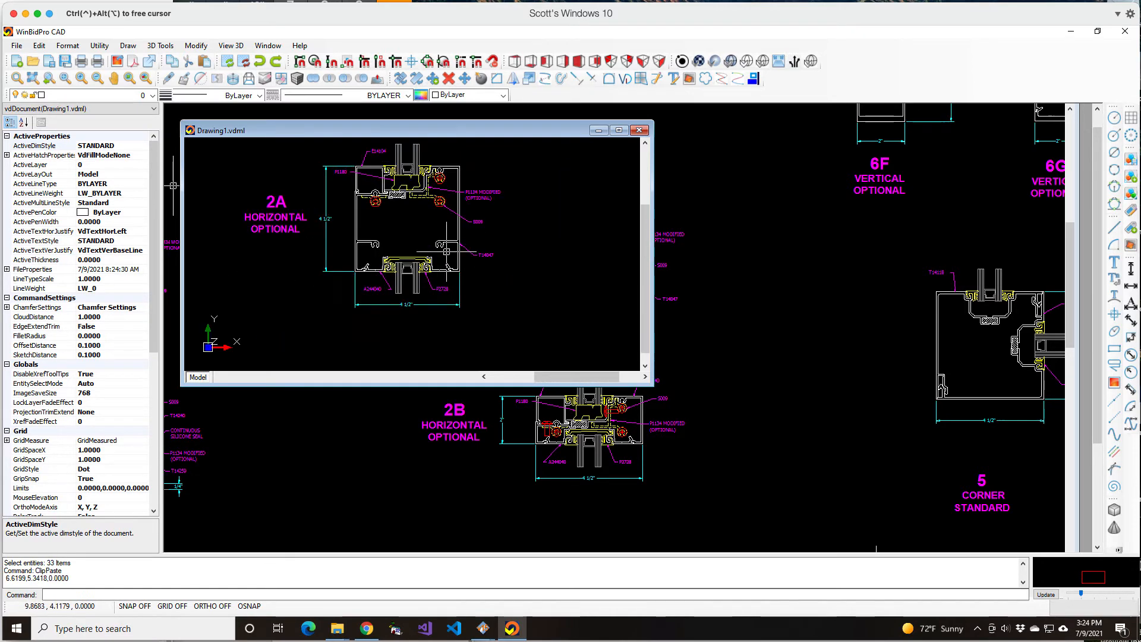
pyautogui.scroll(-1, 565, 255)
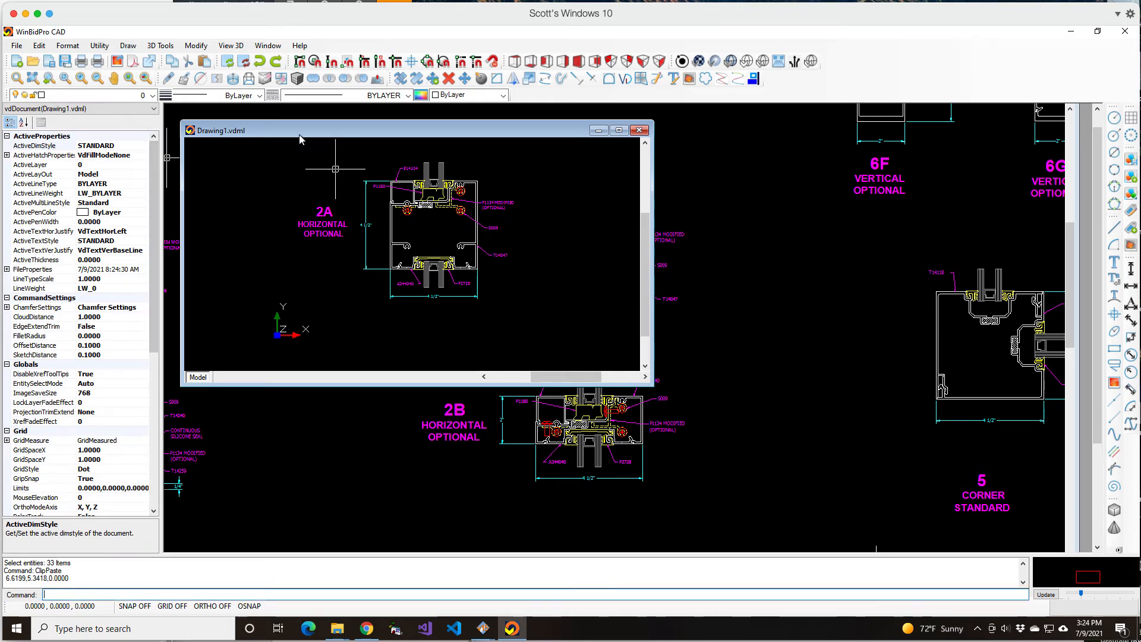
# Save the new drawing in the 14000Series folder as T14000AltHoriz in DWG 2007 format
pyautogui.click(50, 63)
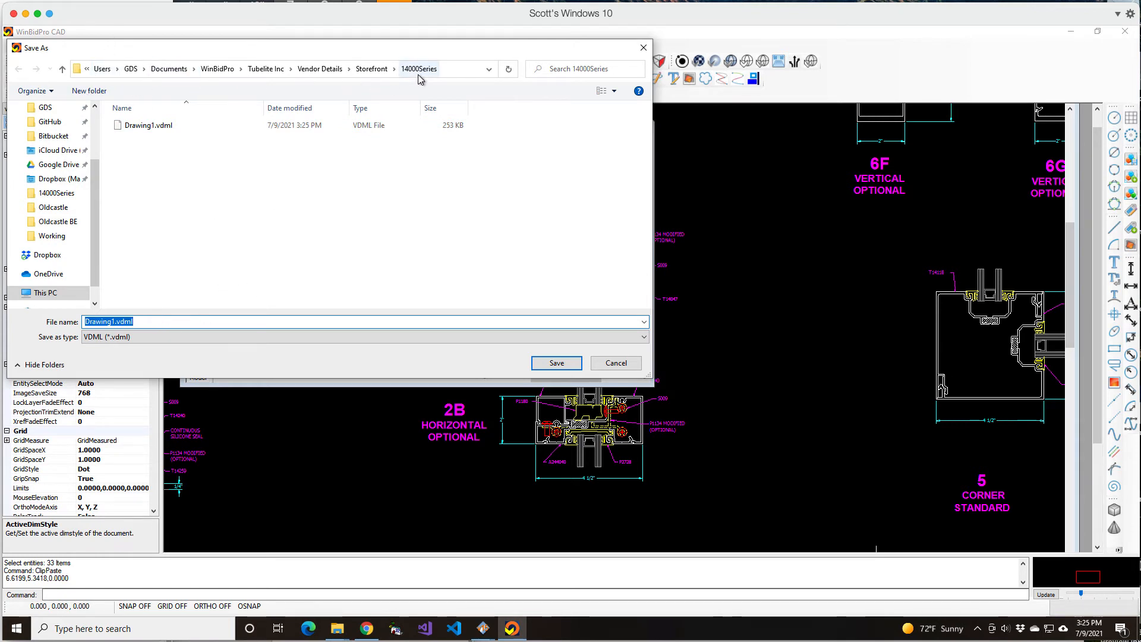
pyautogui.click(642, 339)
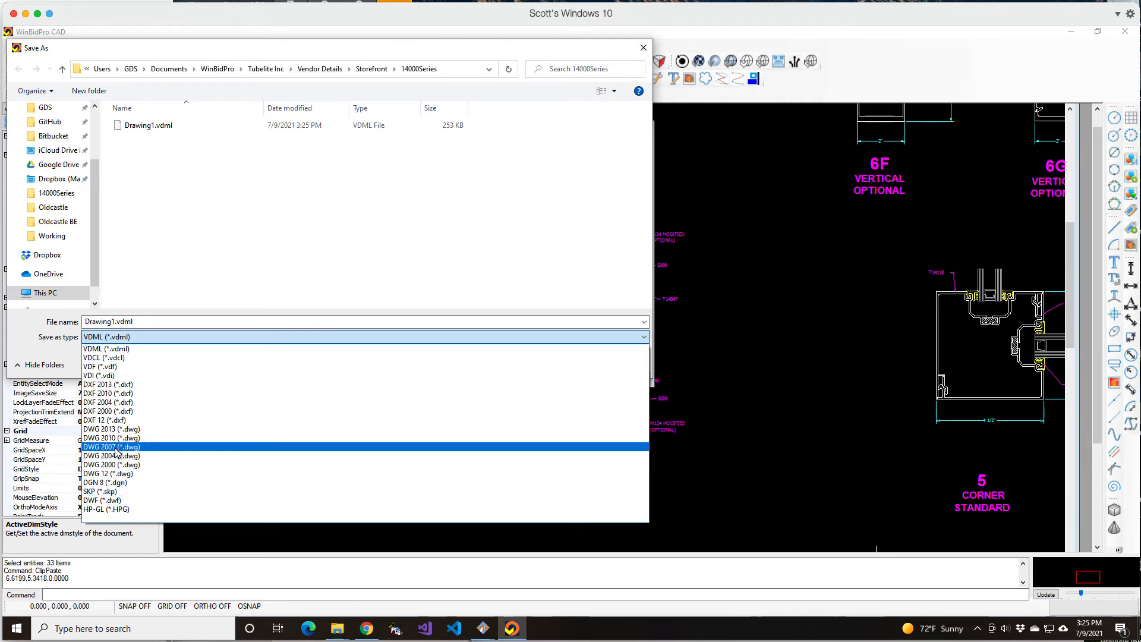
pyautogui.click(113, 447)
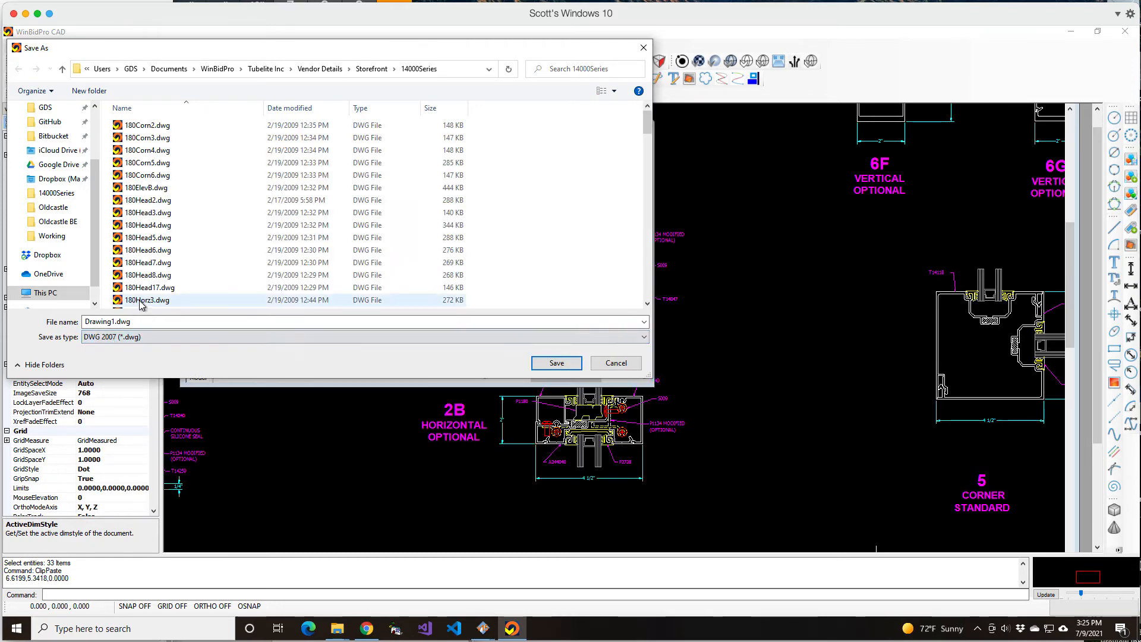
pyautogui.click(131, 326)
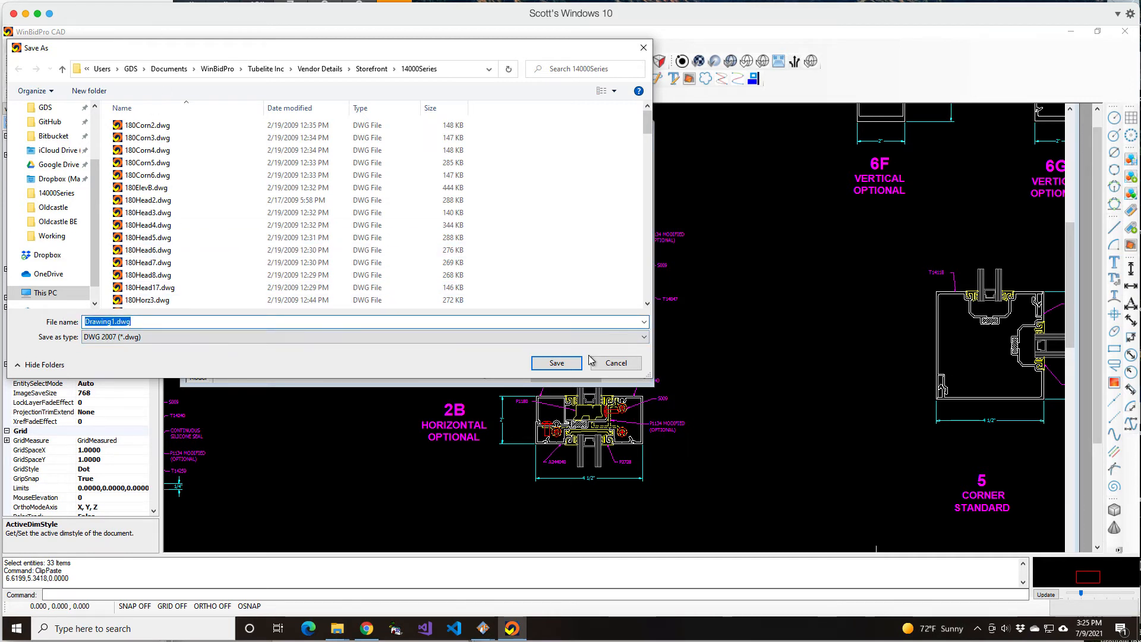
pyautogui.write('T12')
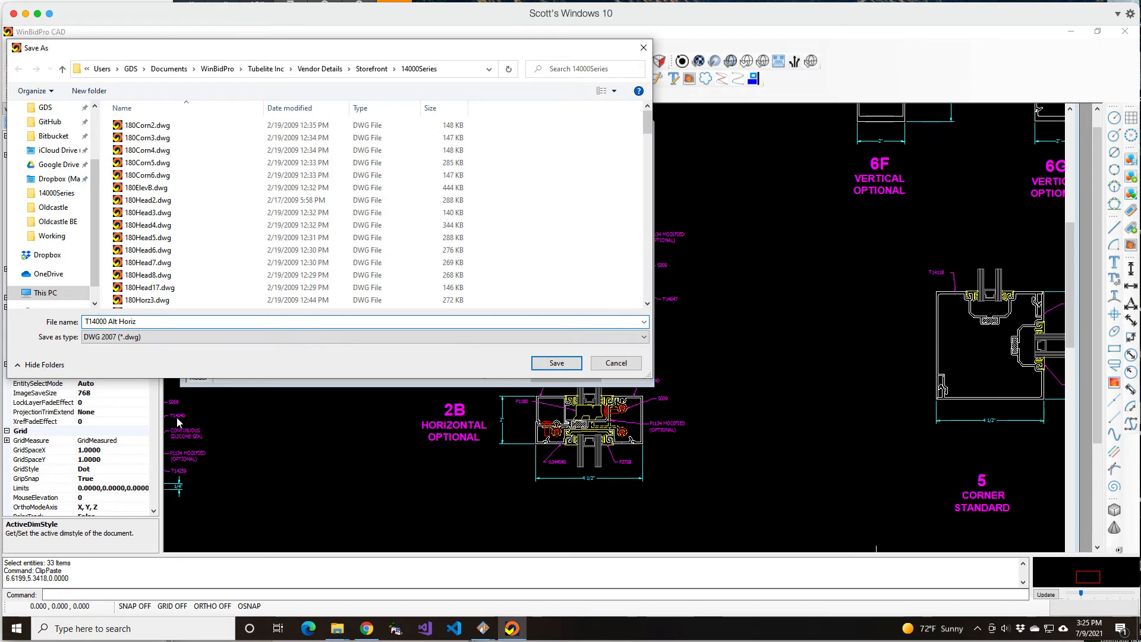
pyautogui.press('BackSpace')
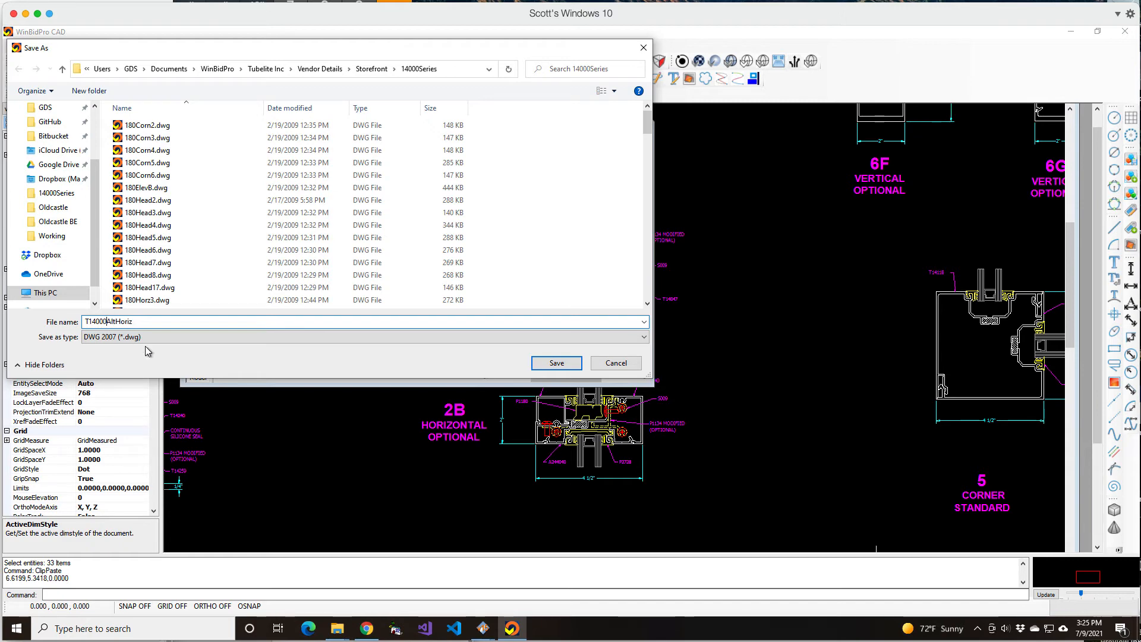
pyautogui.click(573, 364)
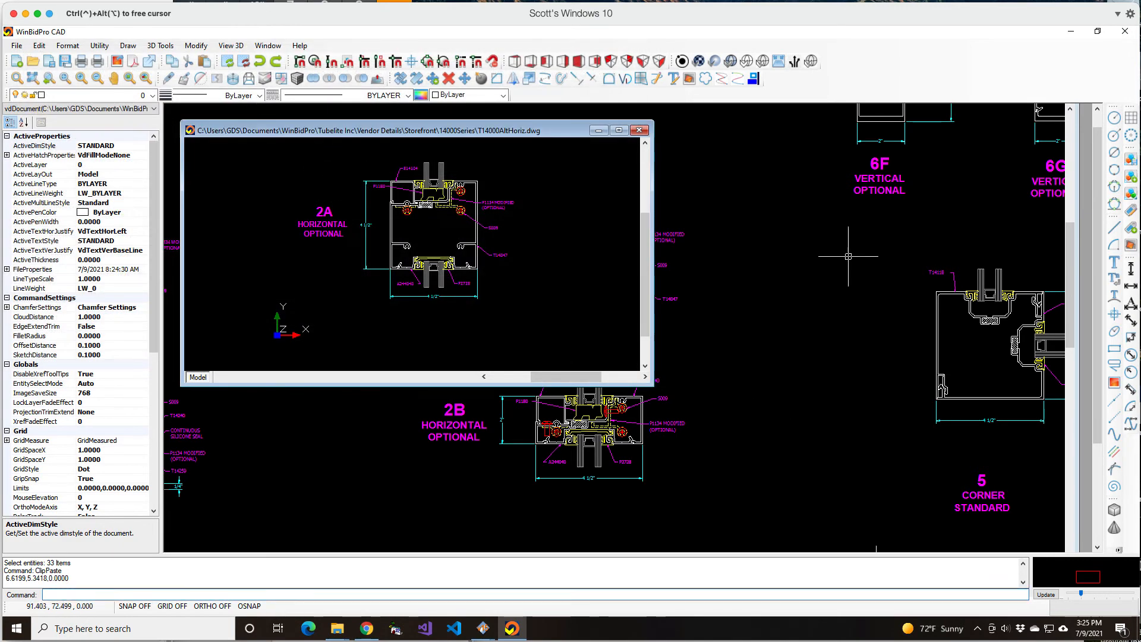
# Close WinBidPro CAD and minimize File Explorer and the browser to return to WinBidPro's Edit Framing System window
pyautogui.click(1125, 31)
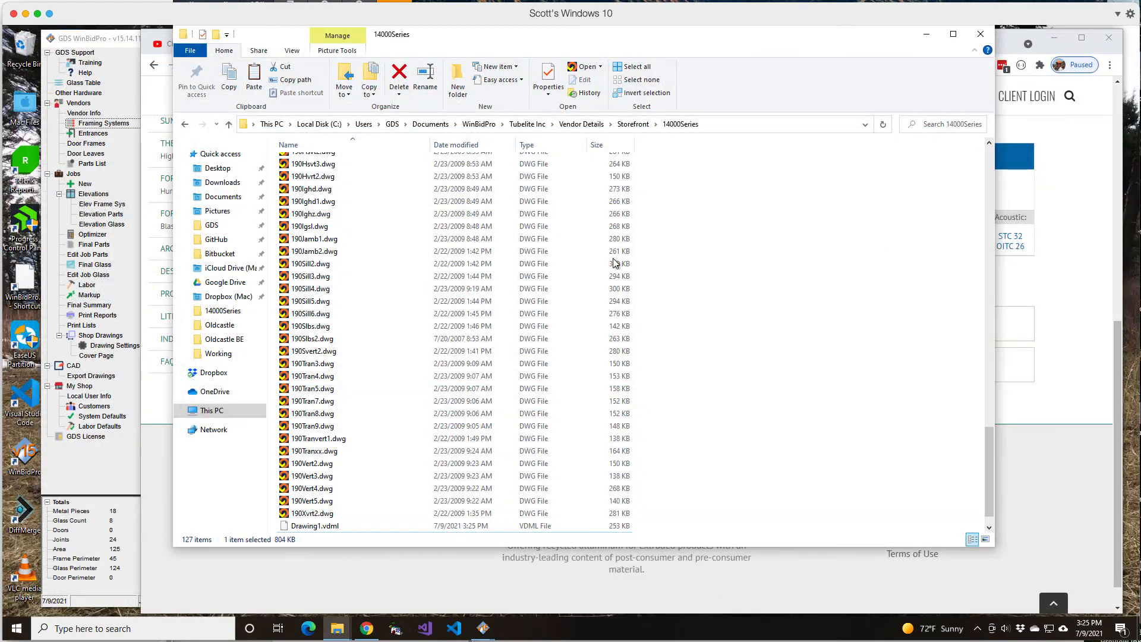
pyautogui.click(926, 34)
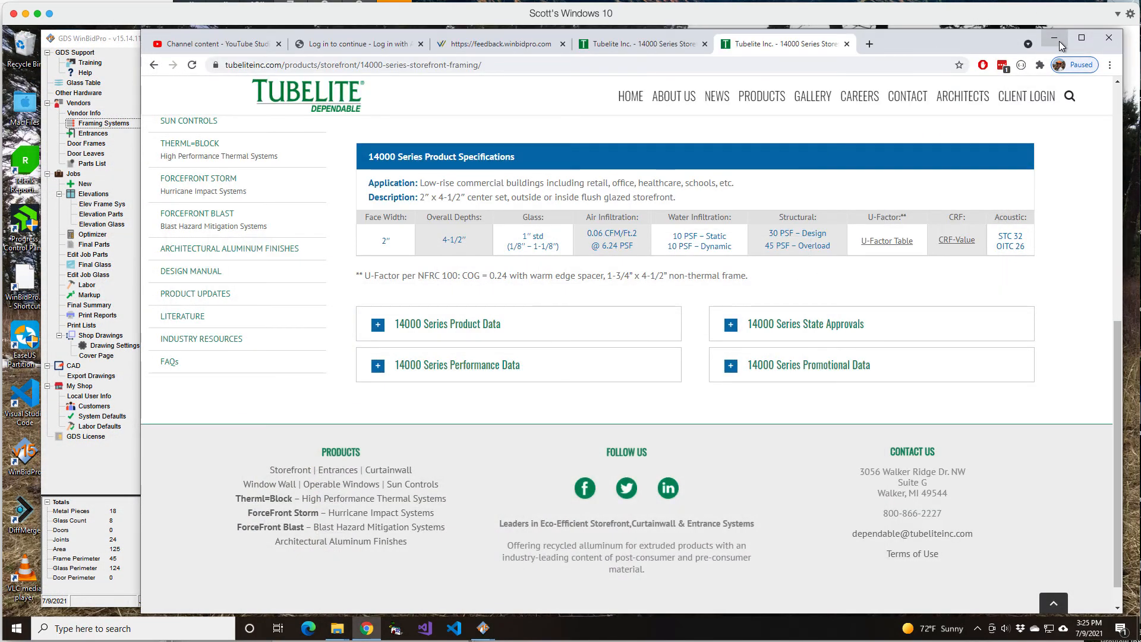
pyautogui.click(1053, 38)
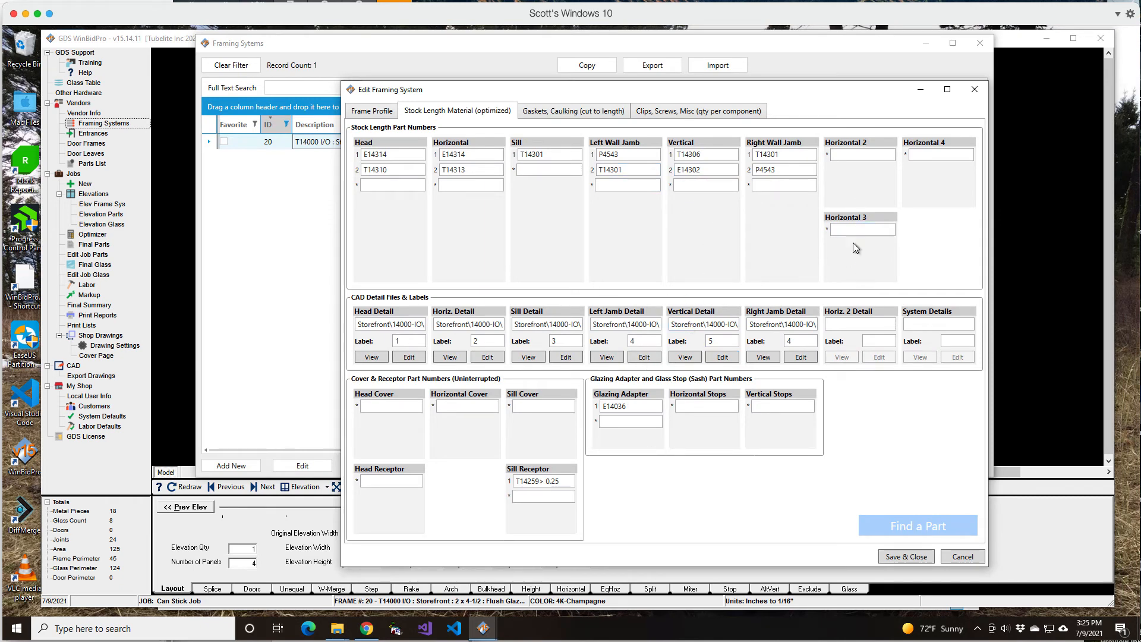
# Assign T14000AltHoriz.dwg from Vendor Details\Storefront\14000Series as the Horiz. 2 Detail CAD file
pyautogui.doubleClick(854, 323)
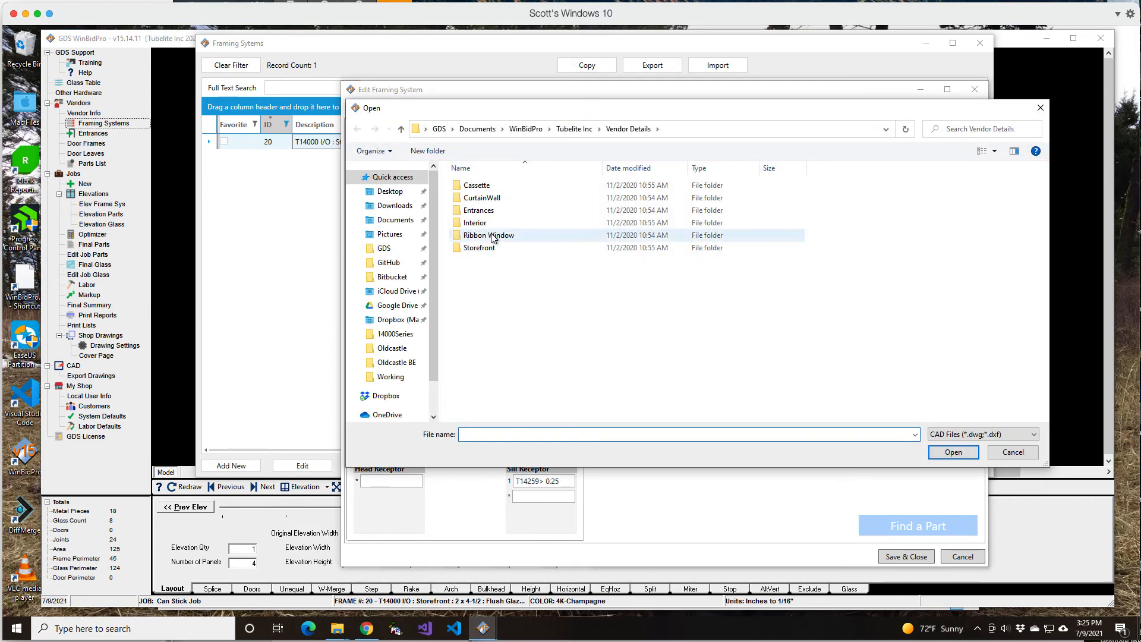
pyautogui.moveTo(876, 109); pyautogui.dragTo(885, 355)
pyautogui.moveTo(842, 173); pyautogui.dragTo(842, 167)
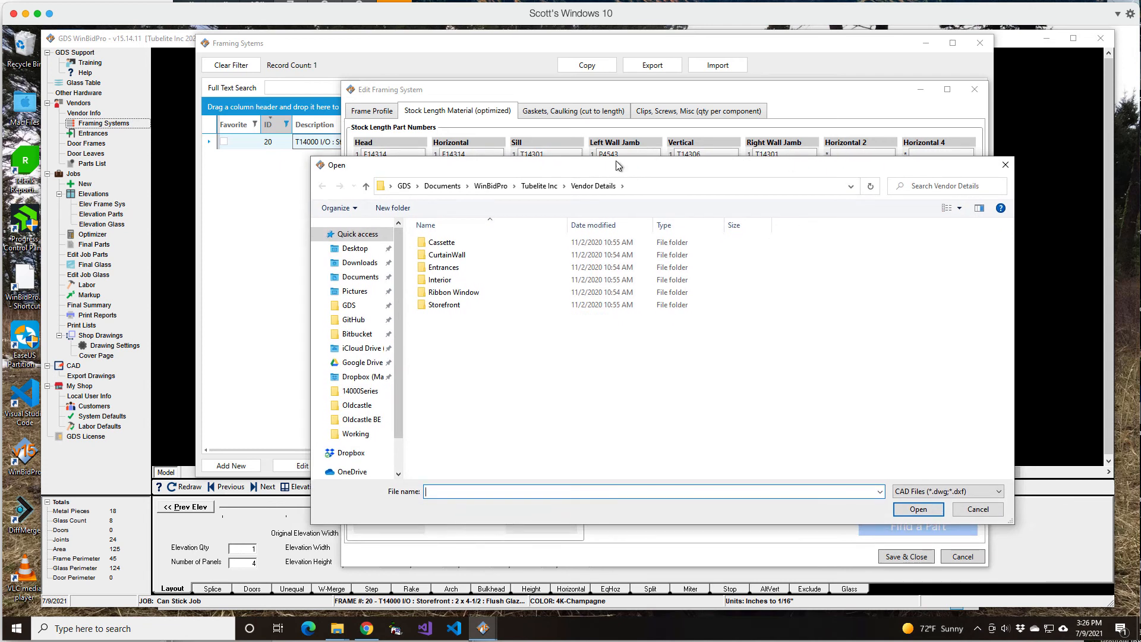
pyautogui.doubleClick(445, 304)
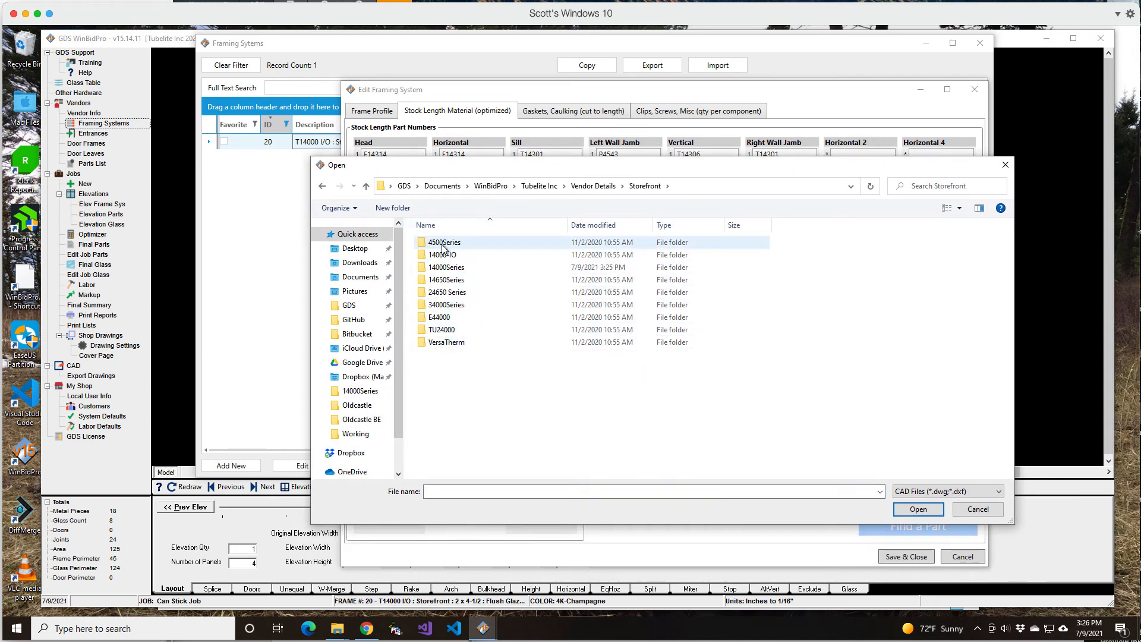
pyautogui.doubleClick(447, 268)
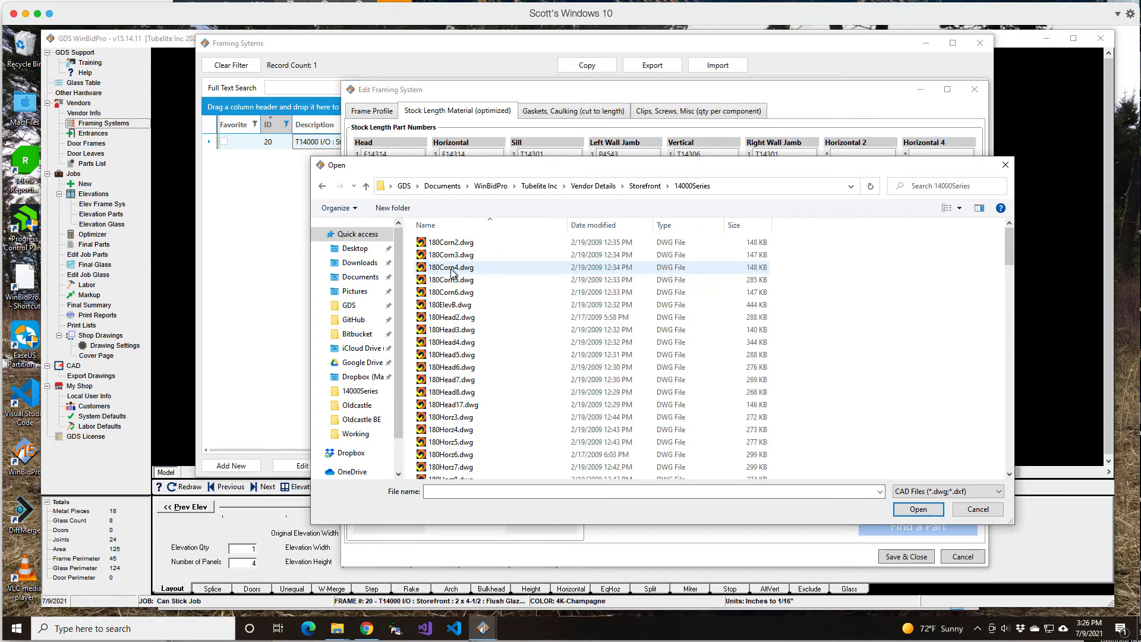
pyautogui.click(587, 226)
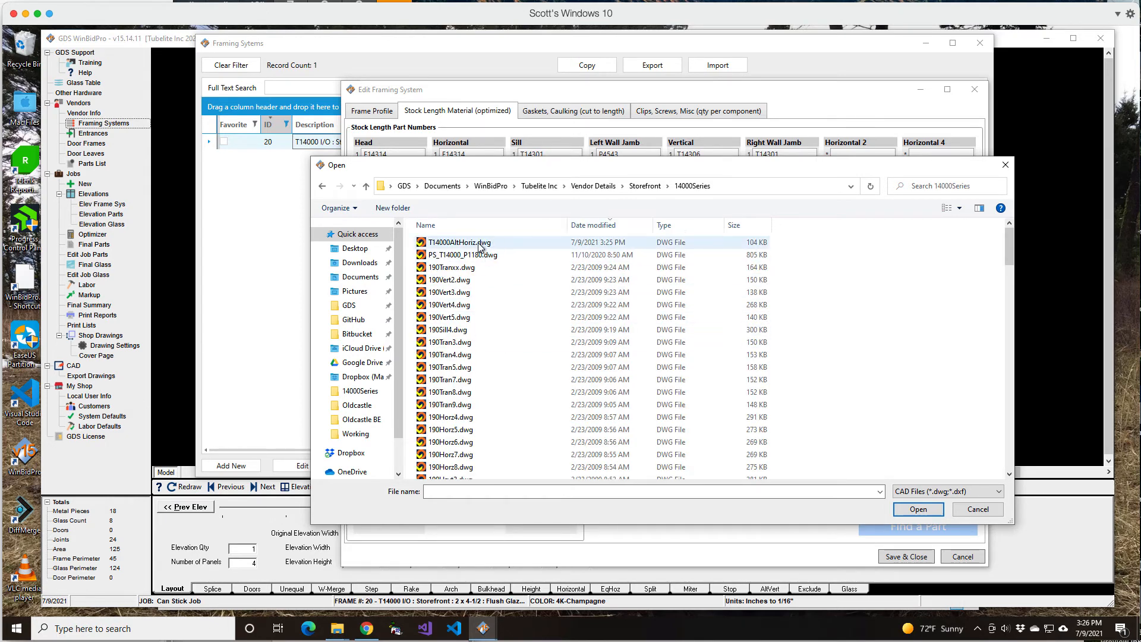
pyautogui.click(453, 243)
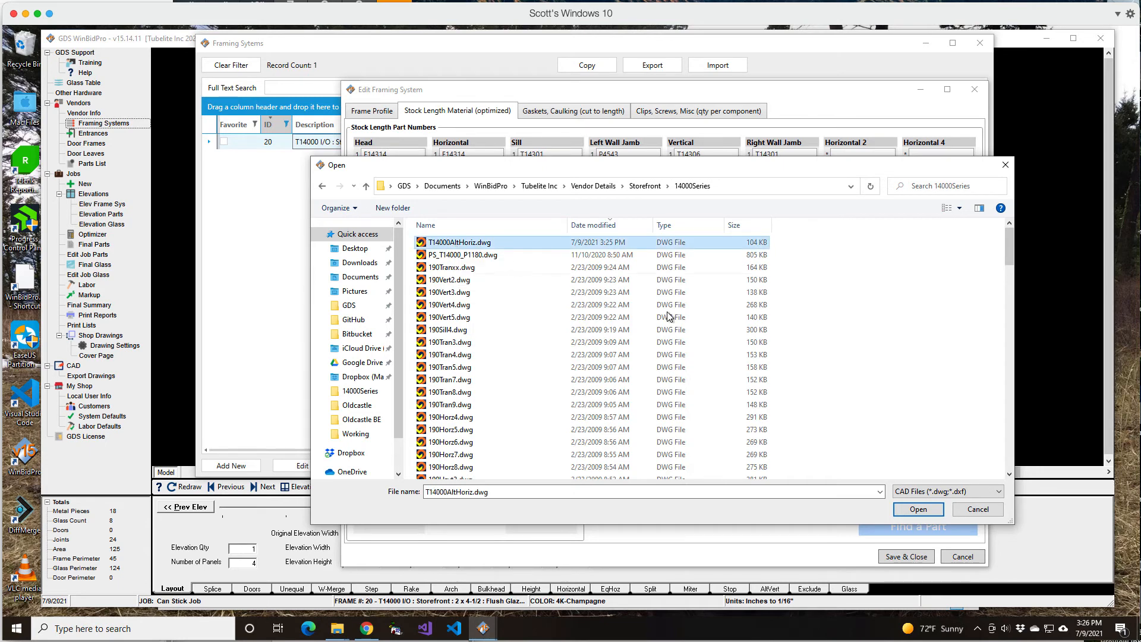
pyautogui.click(918, 509)
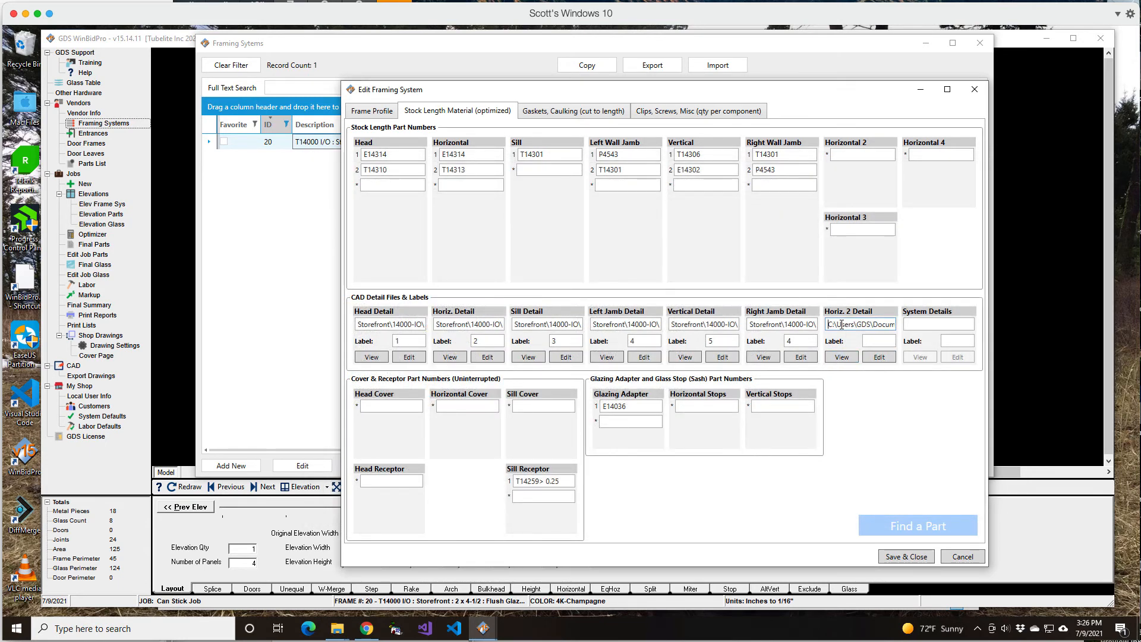
# View the Horiz. 2 CAD detail beside the form and add E14104 as the first Horizontal 2 stock length part
pyautogui.click(842, 357)
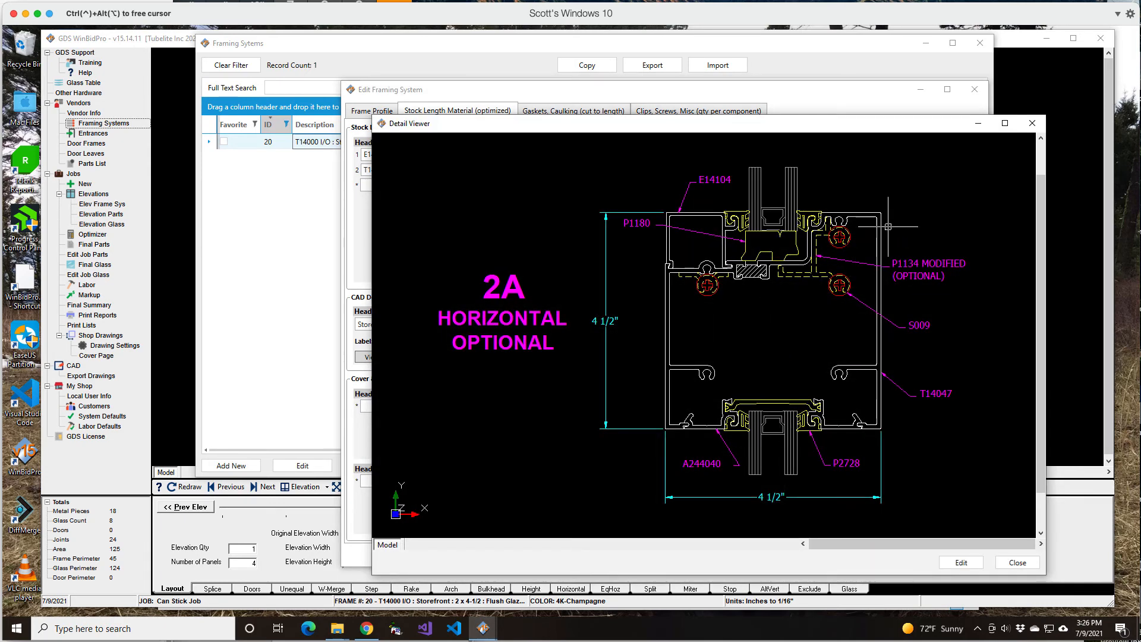
pyautogui.moveTo(863, 129); pyautogui.dragTo(540, 156)
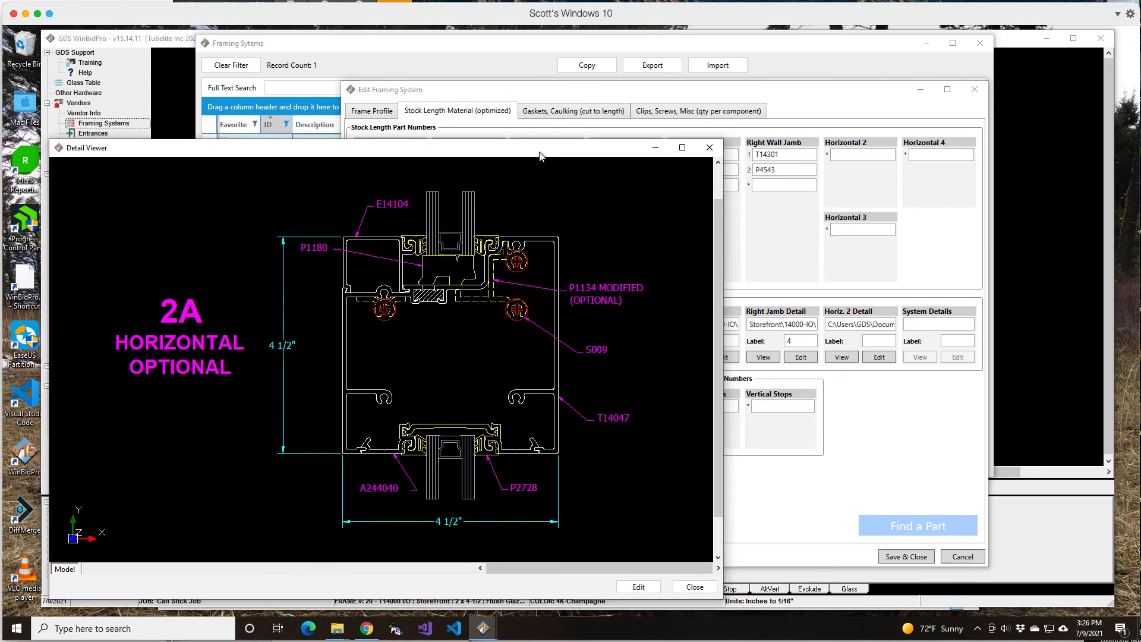
pyautogui.click(860, 156)
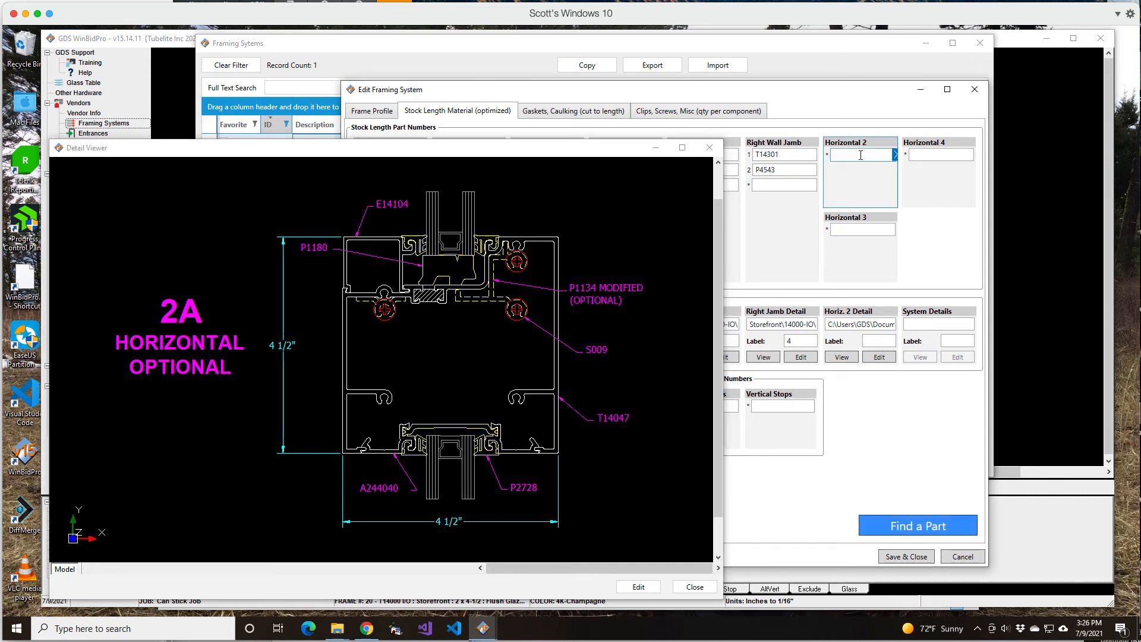
pyautogui.write('E14104')
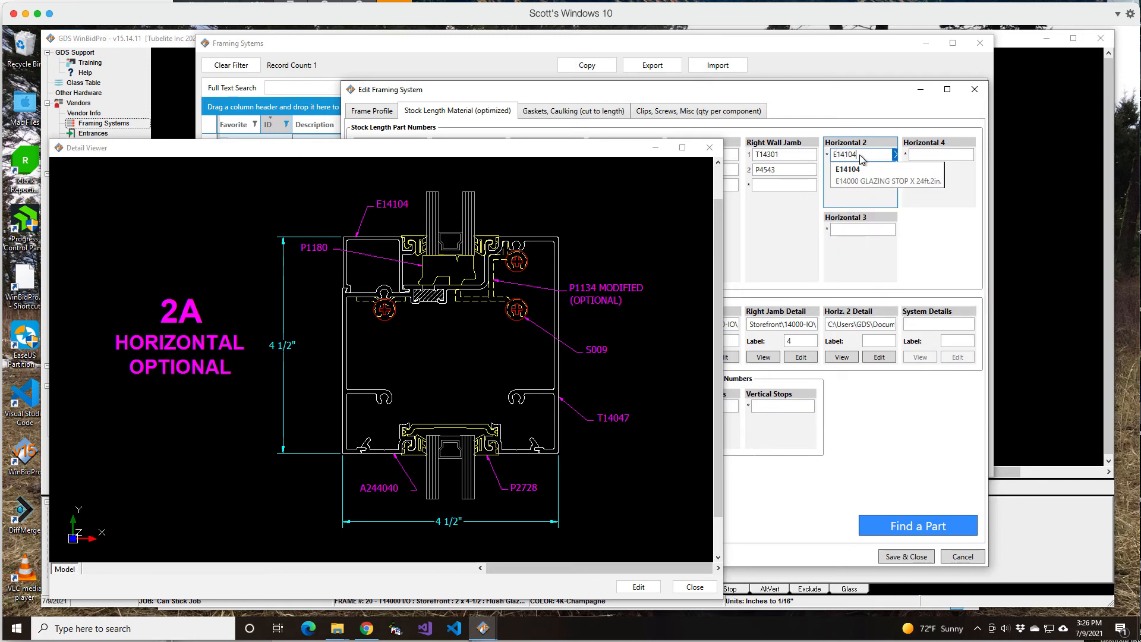
pyautogui.click(869, 176)
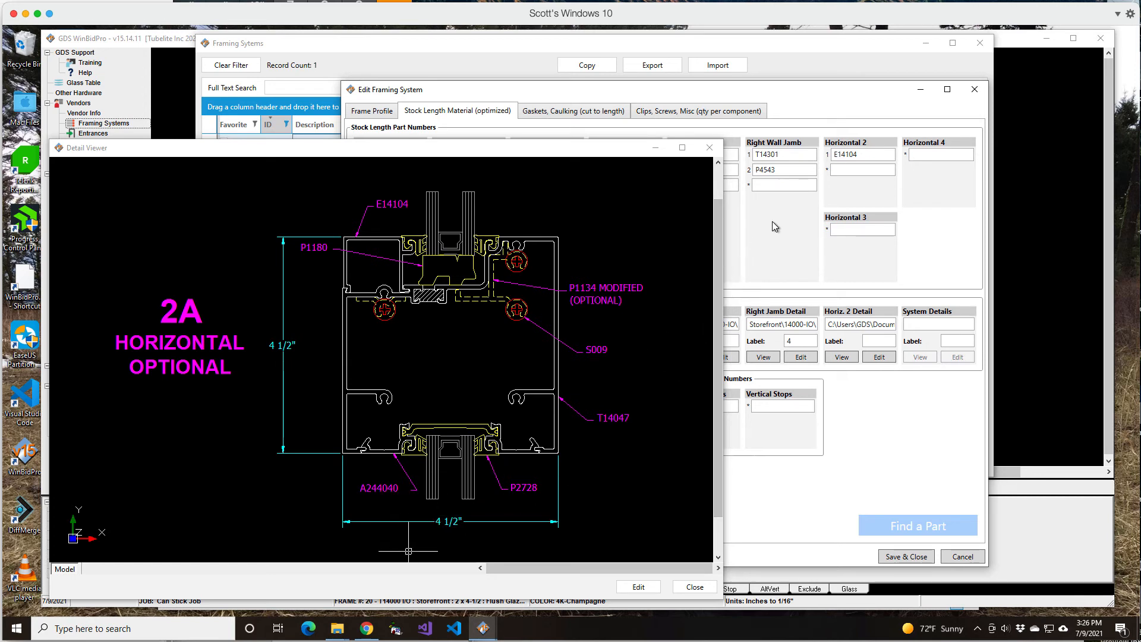
# Add A244040 and T14047 as the second and third Horizontal 2 stock length parts
pyautogui.click(849, 170)
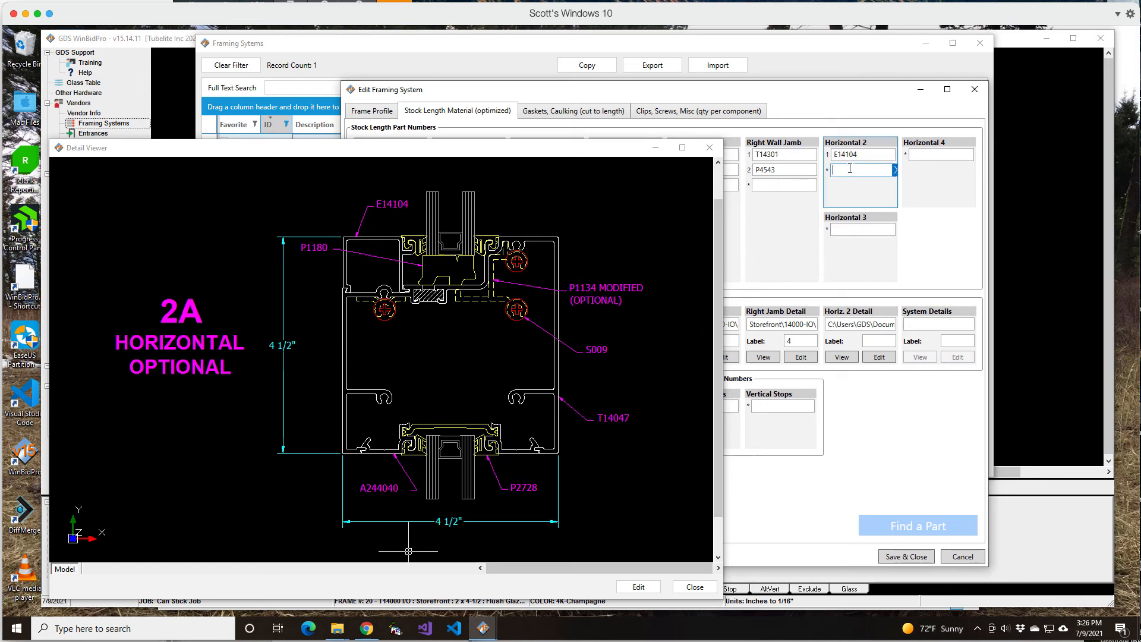
pyautogui.write('A')
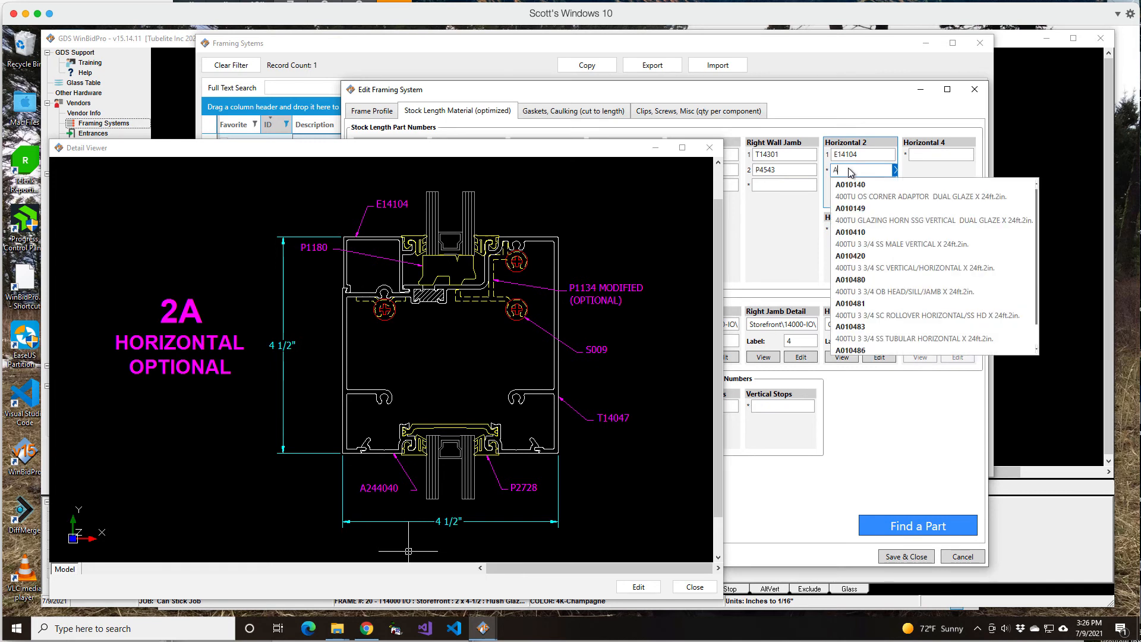
pyautogui.write('244040')
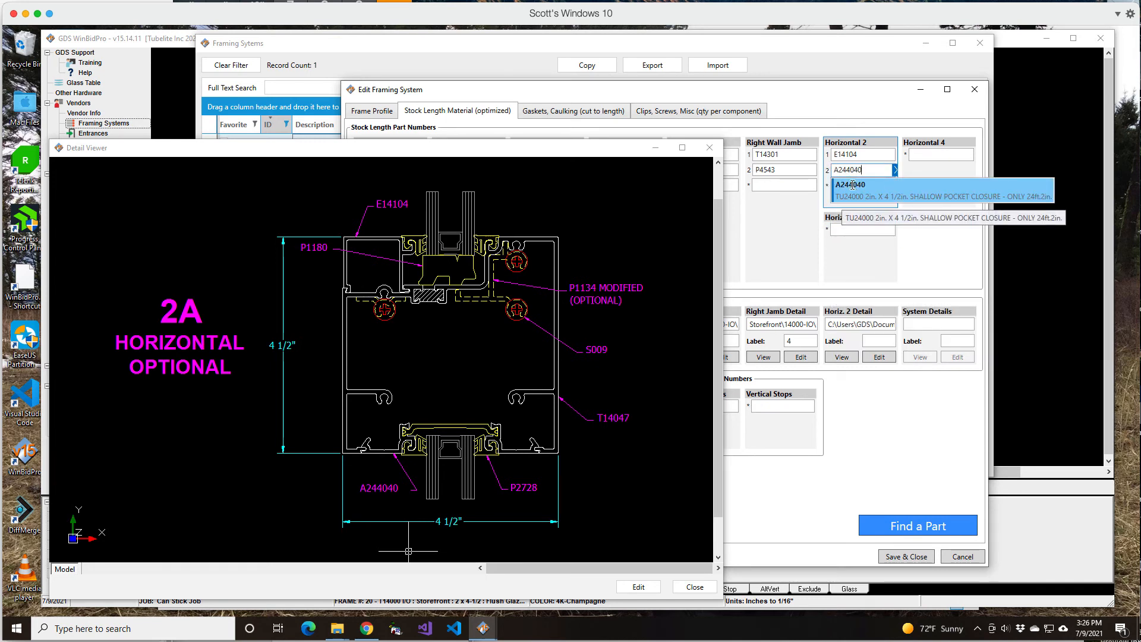
pyautogui.click(852, 185)
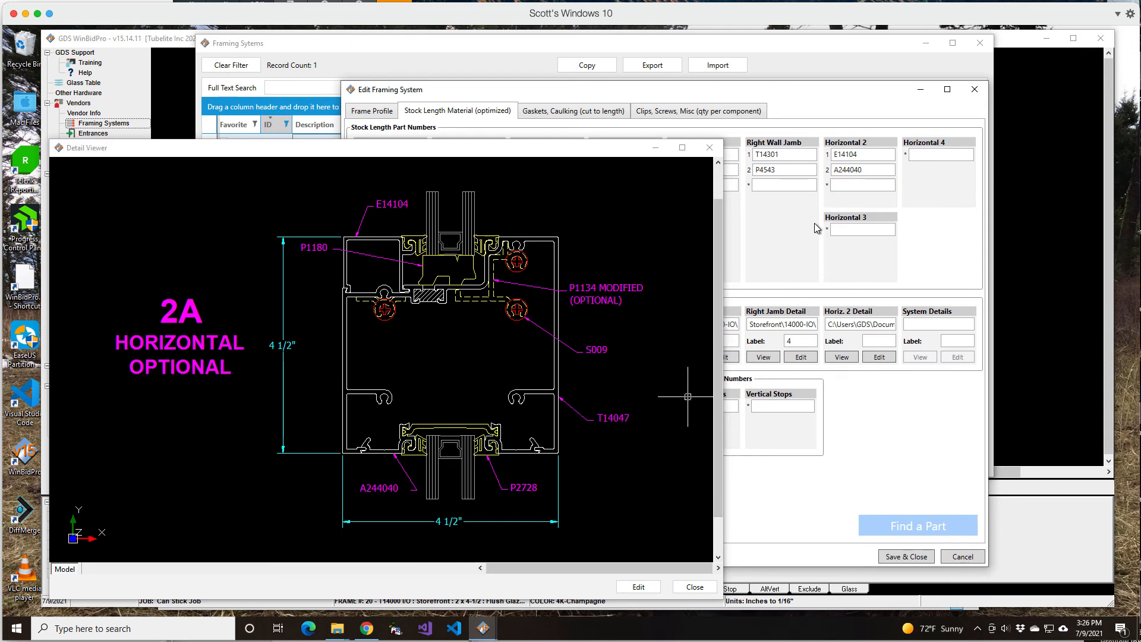
pyautogui.click(854, 186)
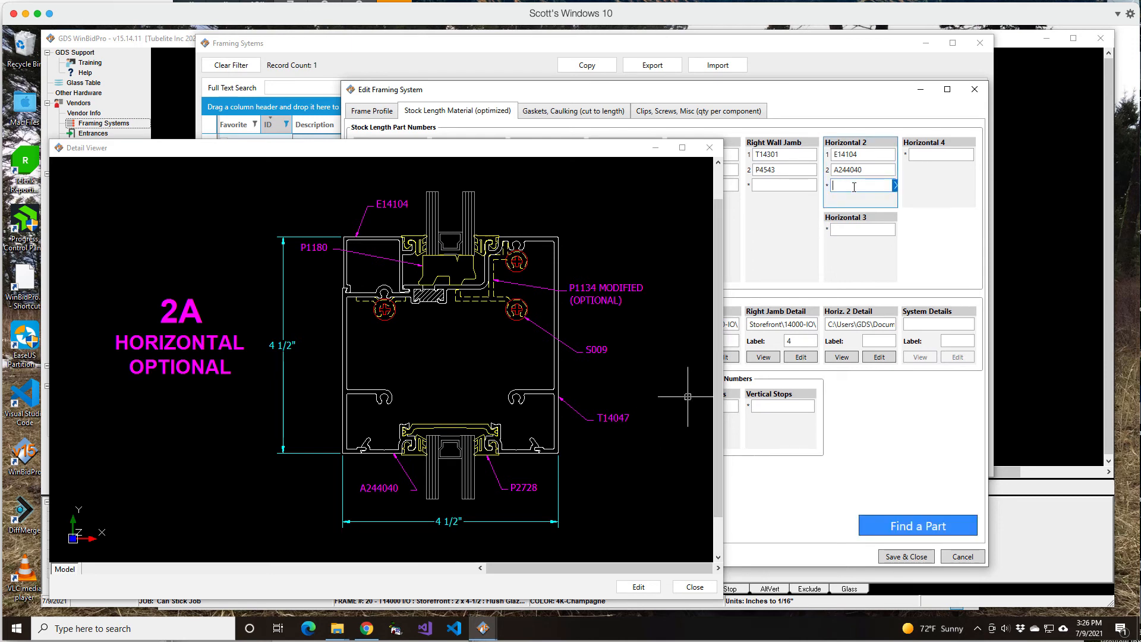
pyautogui.write('T14047')
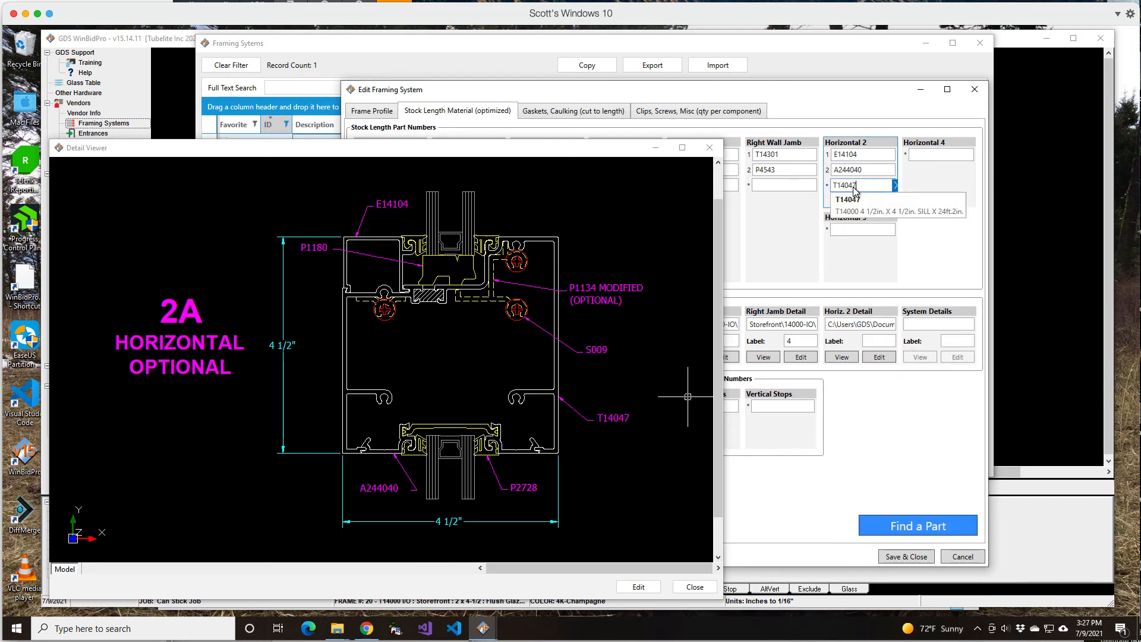
pyautogui.click(859, 208)
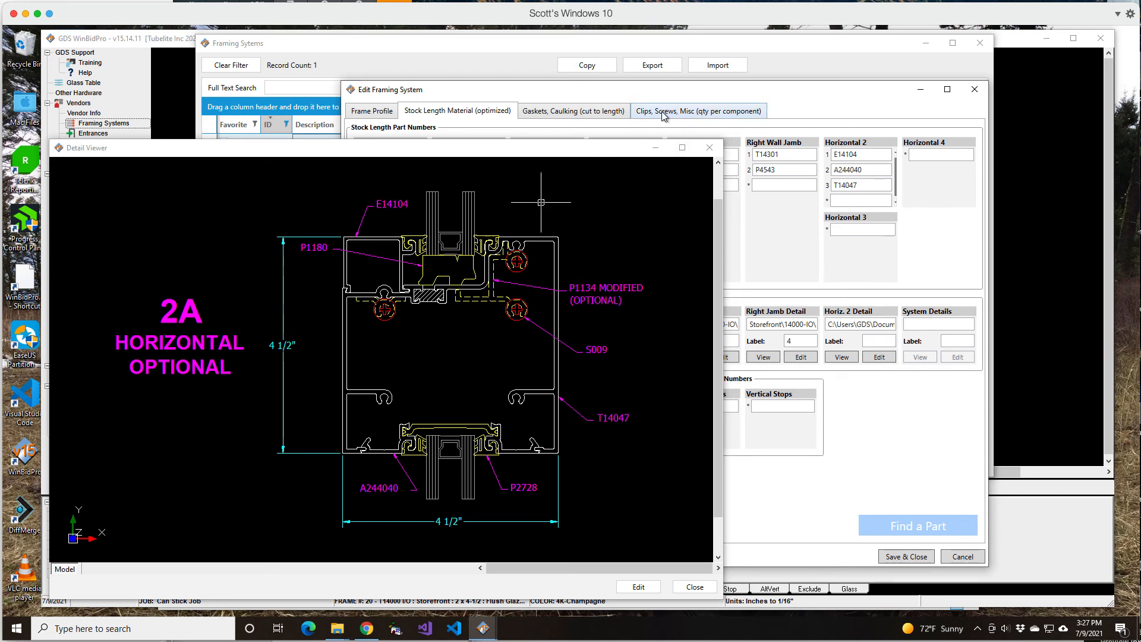
# Add the P1134 clip to the Per Horizontal 2 clips, screws and misc parts, and close the detail viewer
pyautogui.click(716, 113)
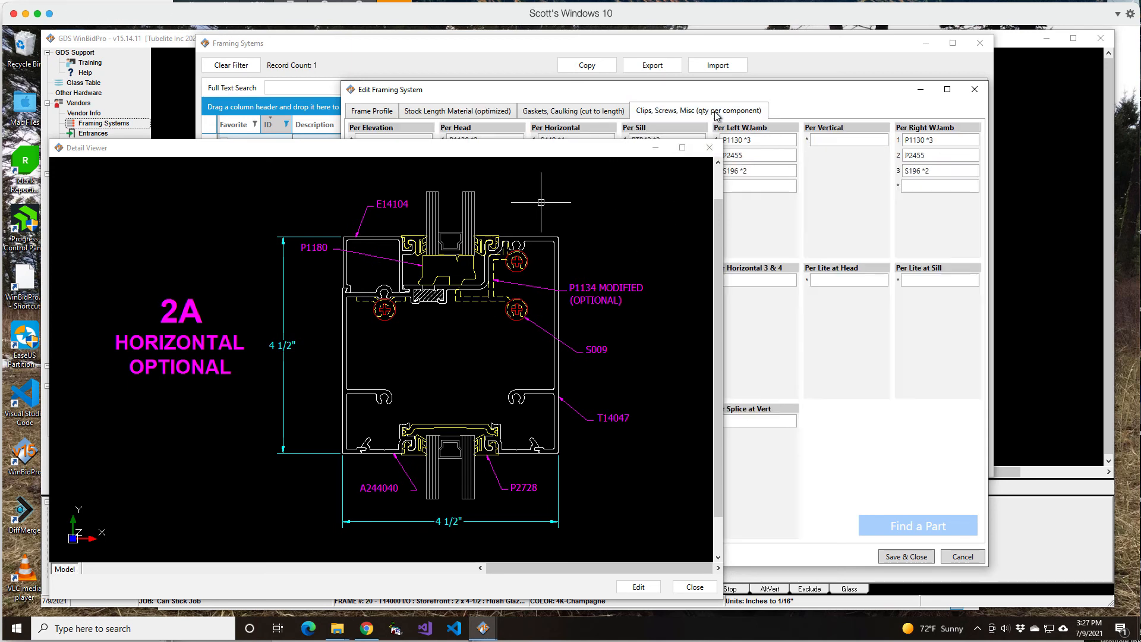
pyautogui.moveTo(614, 156); pyautogui.dragTo(781, 321)
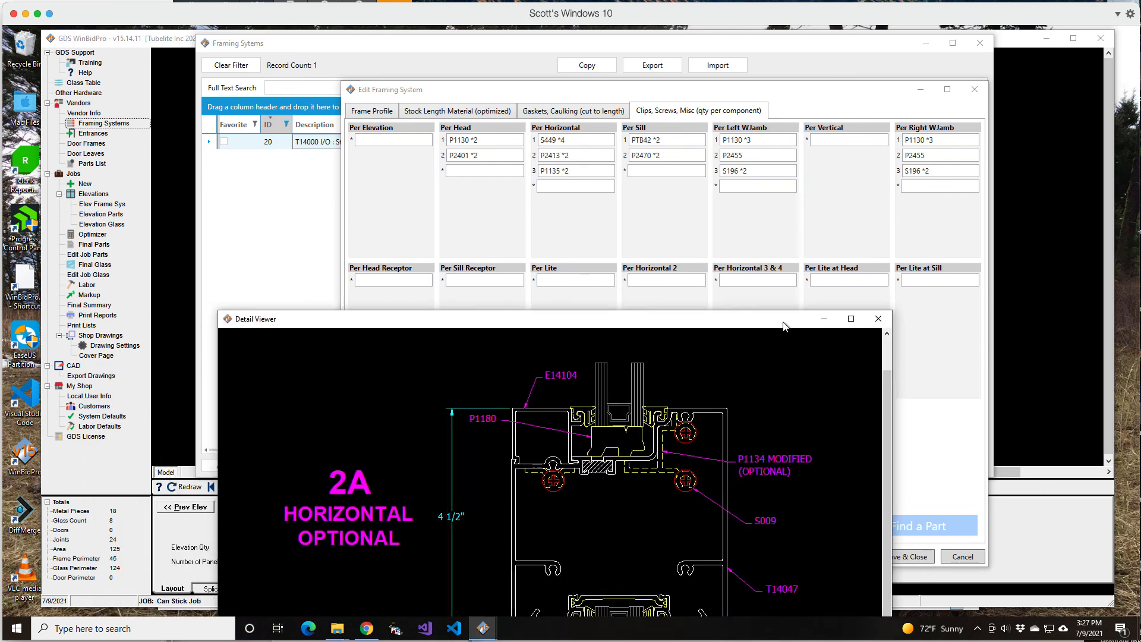
pyautogui.click(671, 280)
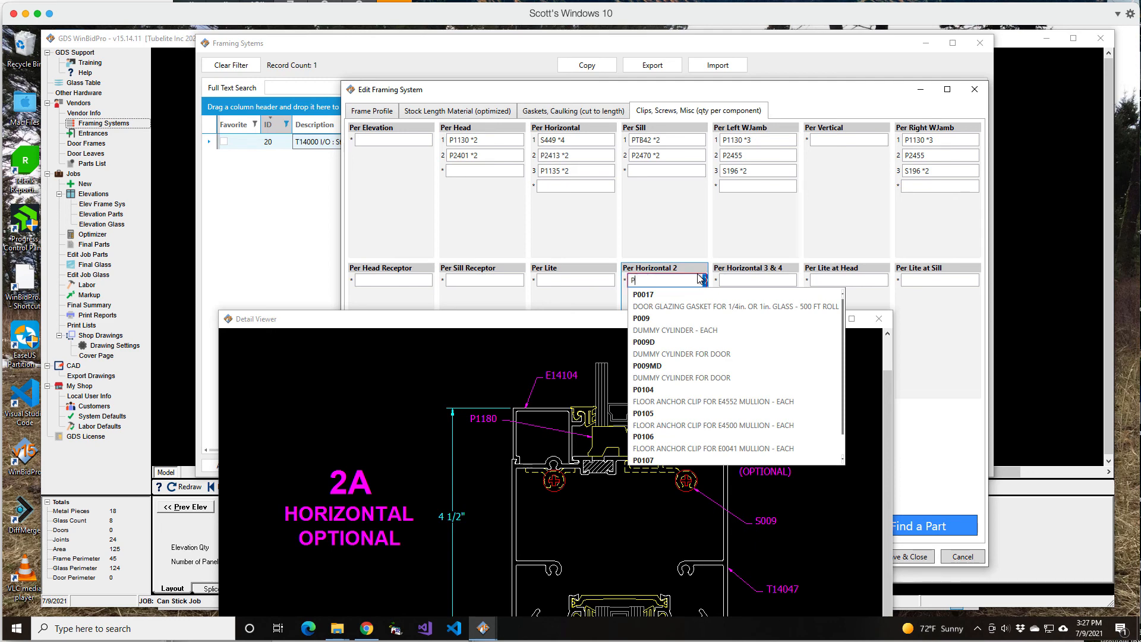
pyautogui.write('P1134')
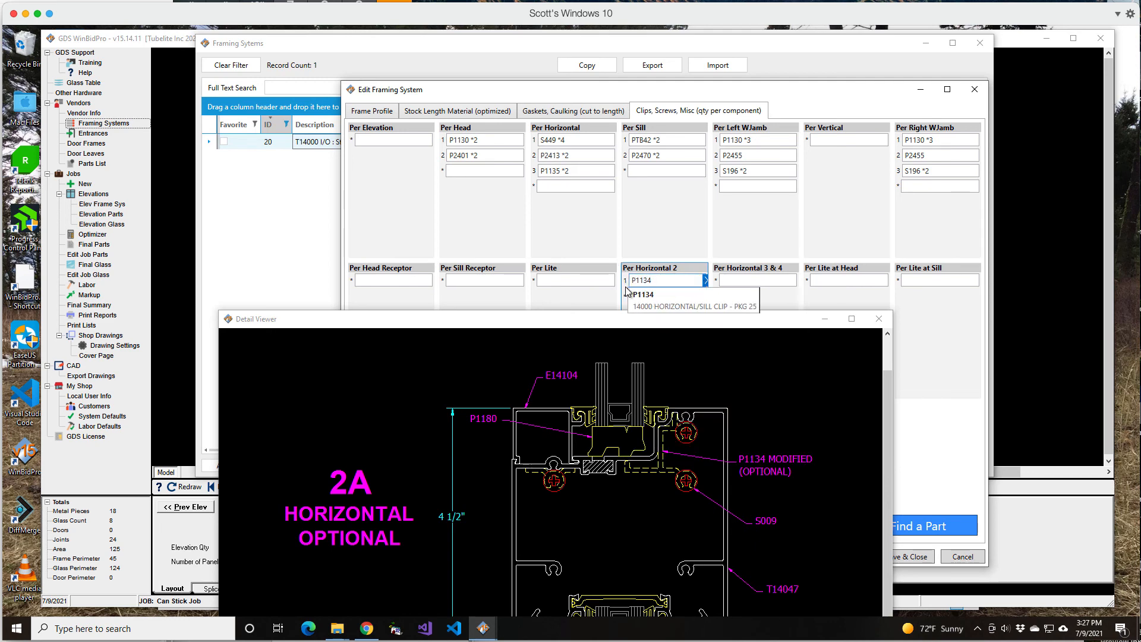
pyautogui.click(704, 302)
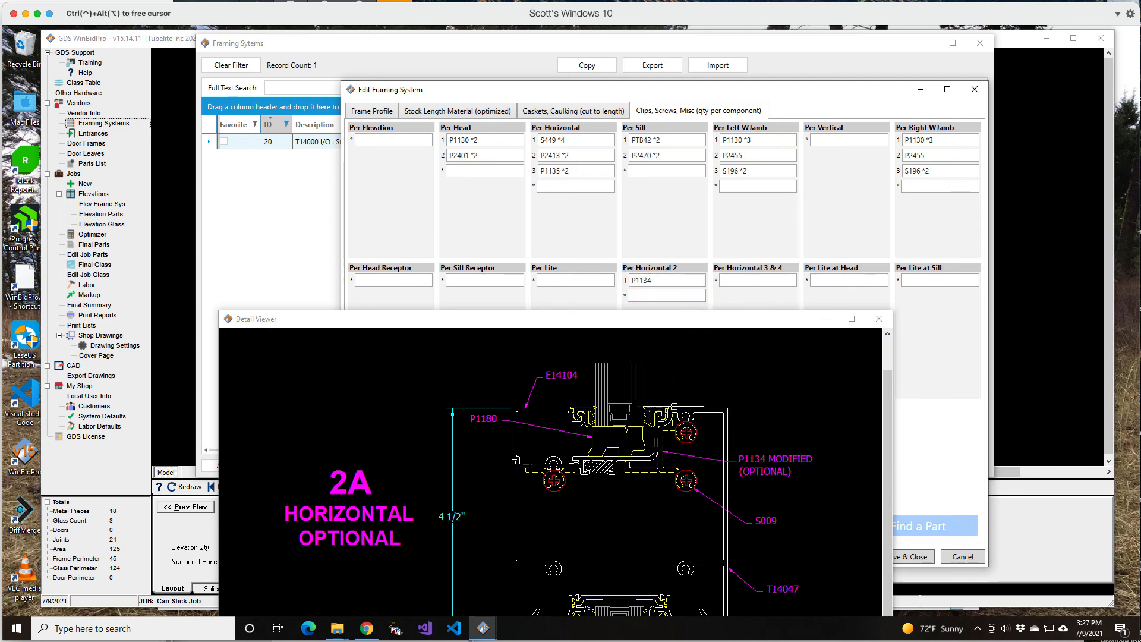
pyautogui.moveTo(558, 321)
pyautogui.mouseDown()
pyautogui.moveTo(551, 240)
pyautogui.moveTo(525, 181)
pyautogui.moveTo(531, 207)
pyautogui.mouseUp()
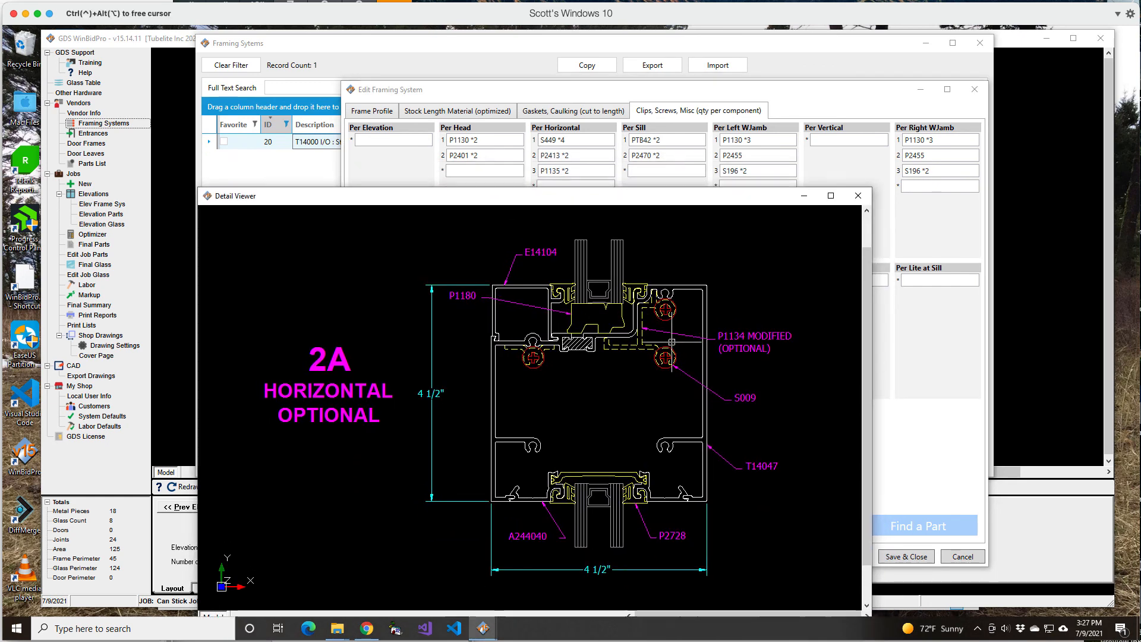
pyautogui.click(855, 202)
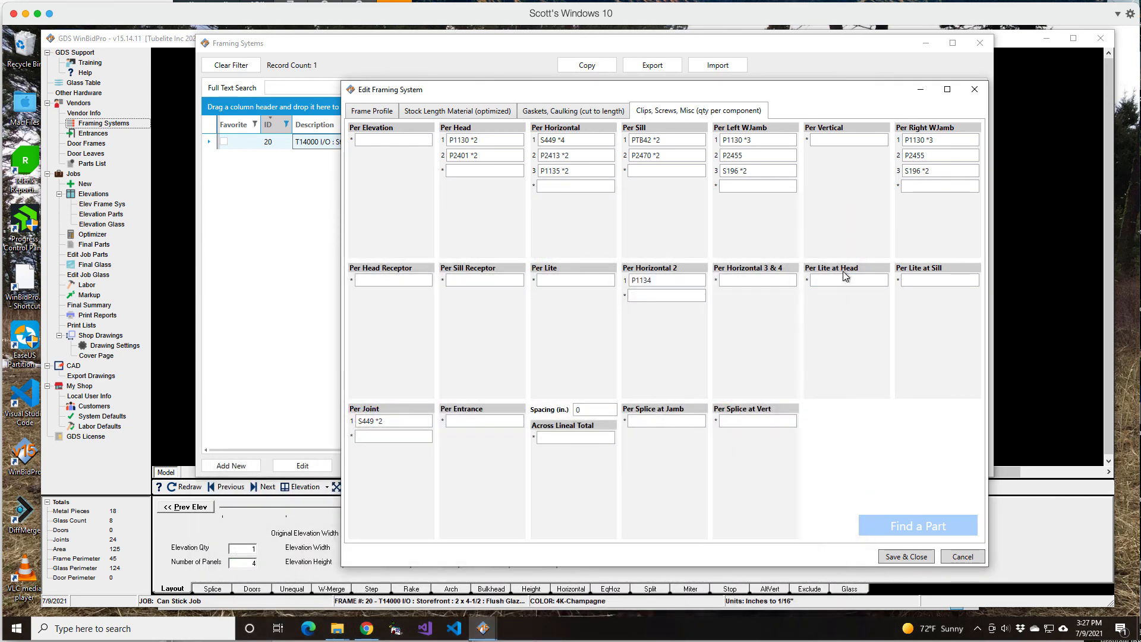
# Set the Horiz. 2 Detail label to 2A among the stock length material's CAD details
pyautogui.click(472, 113)
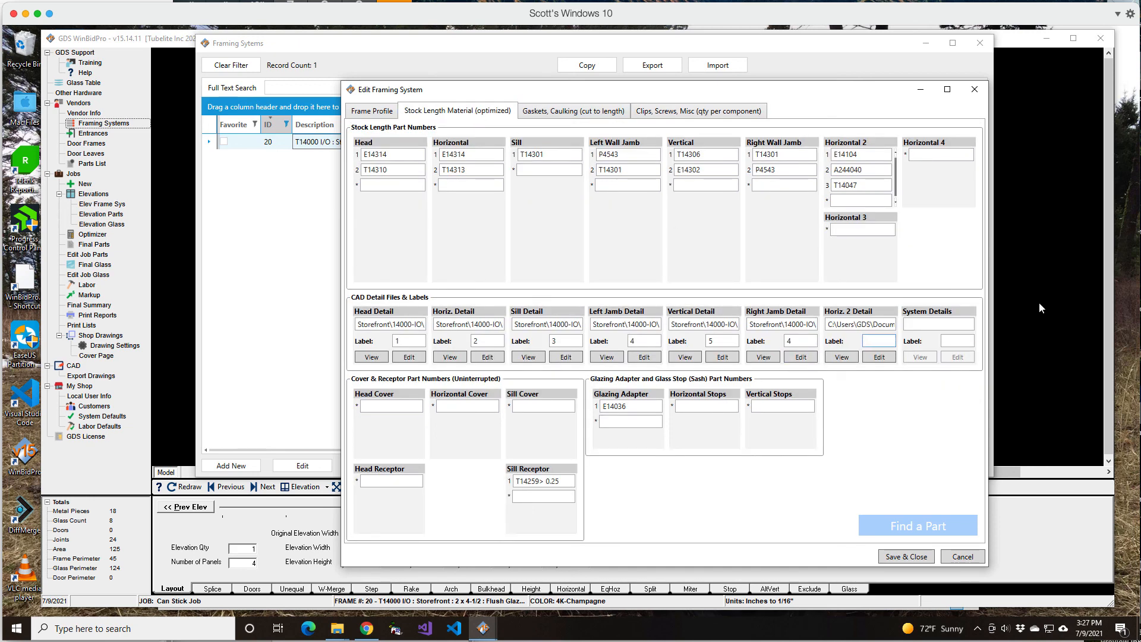
pyautogui.write('s')
pyautogui.press('BackSpace')
pyautogui.write('2A')
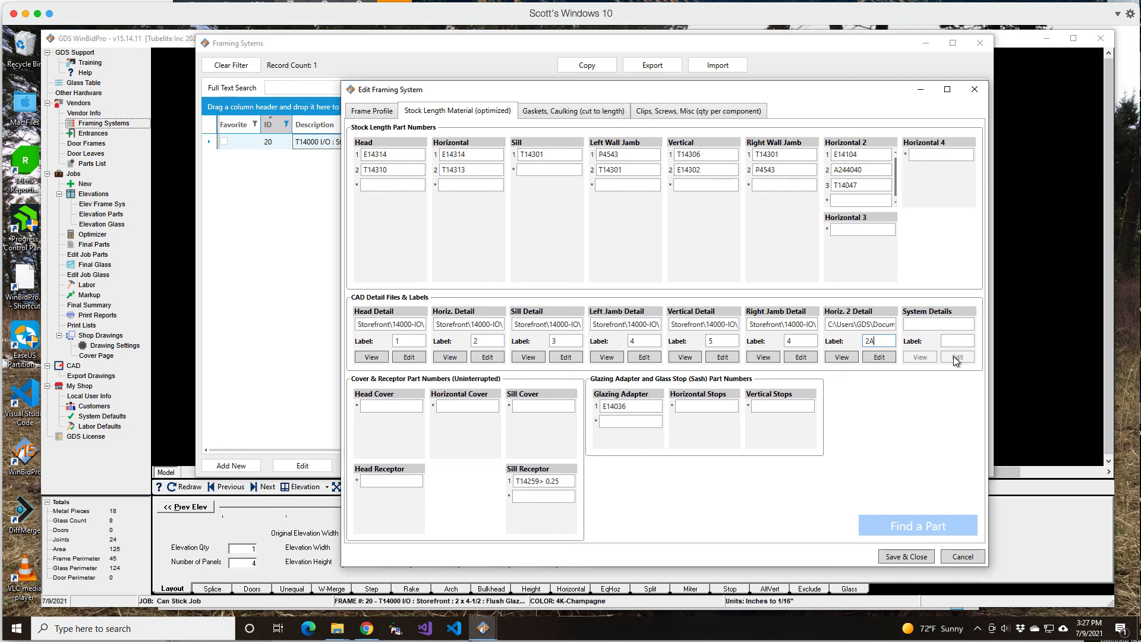